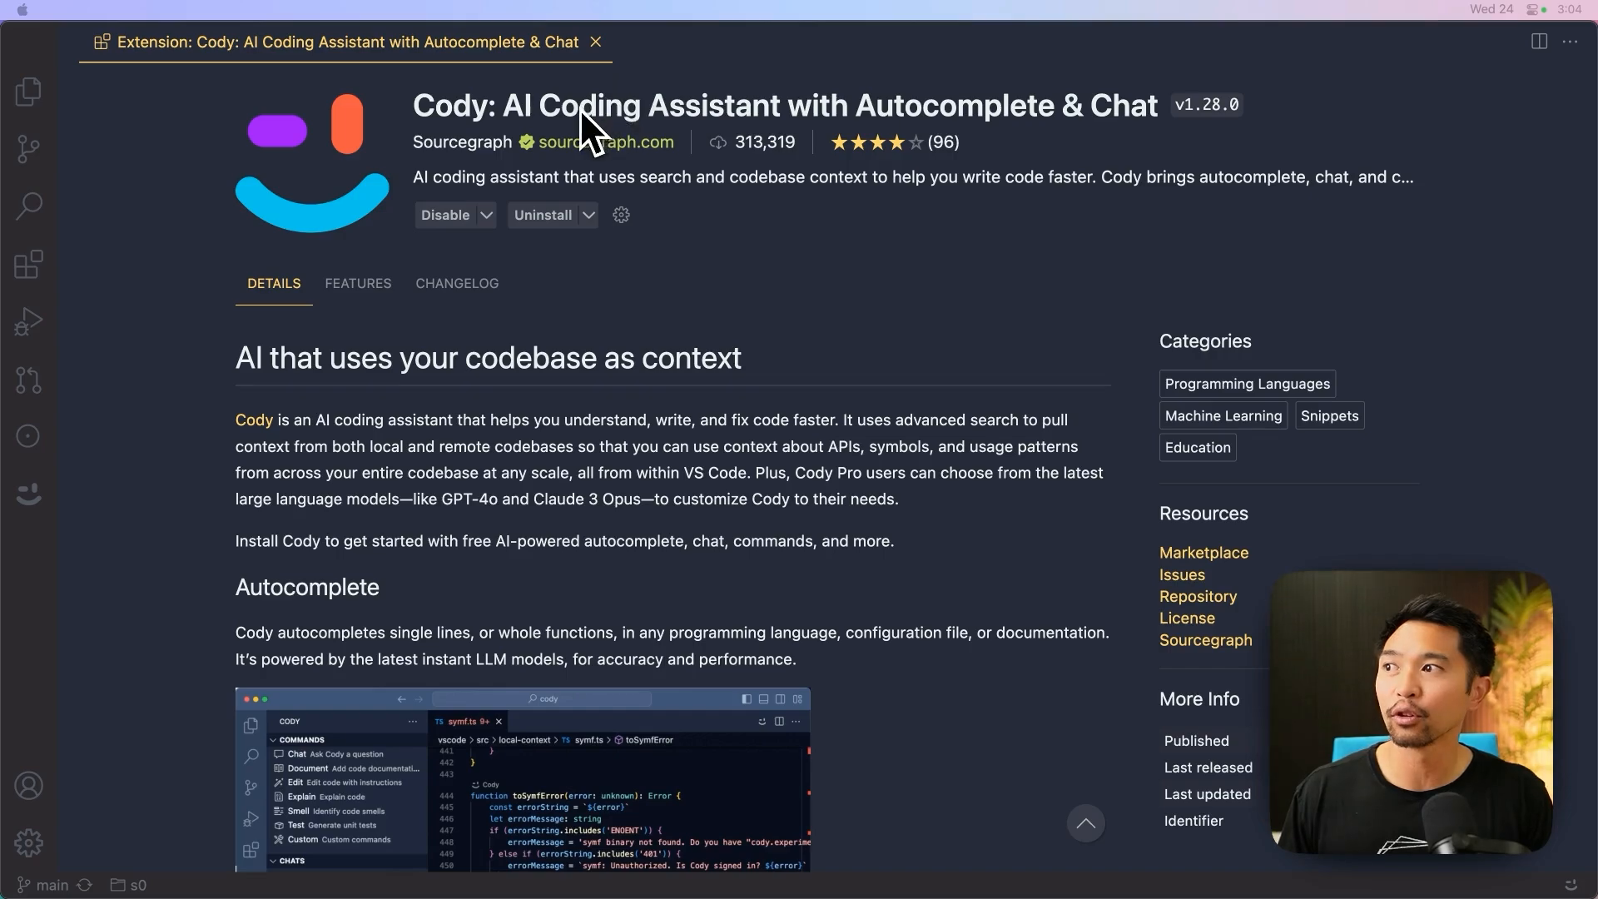
- Open the Cody chat sidebar and delete the ChatForm.tsx:16-21 context chips, leaving only s0
left_click(27, 493)
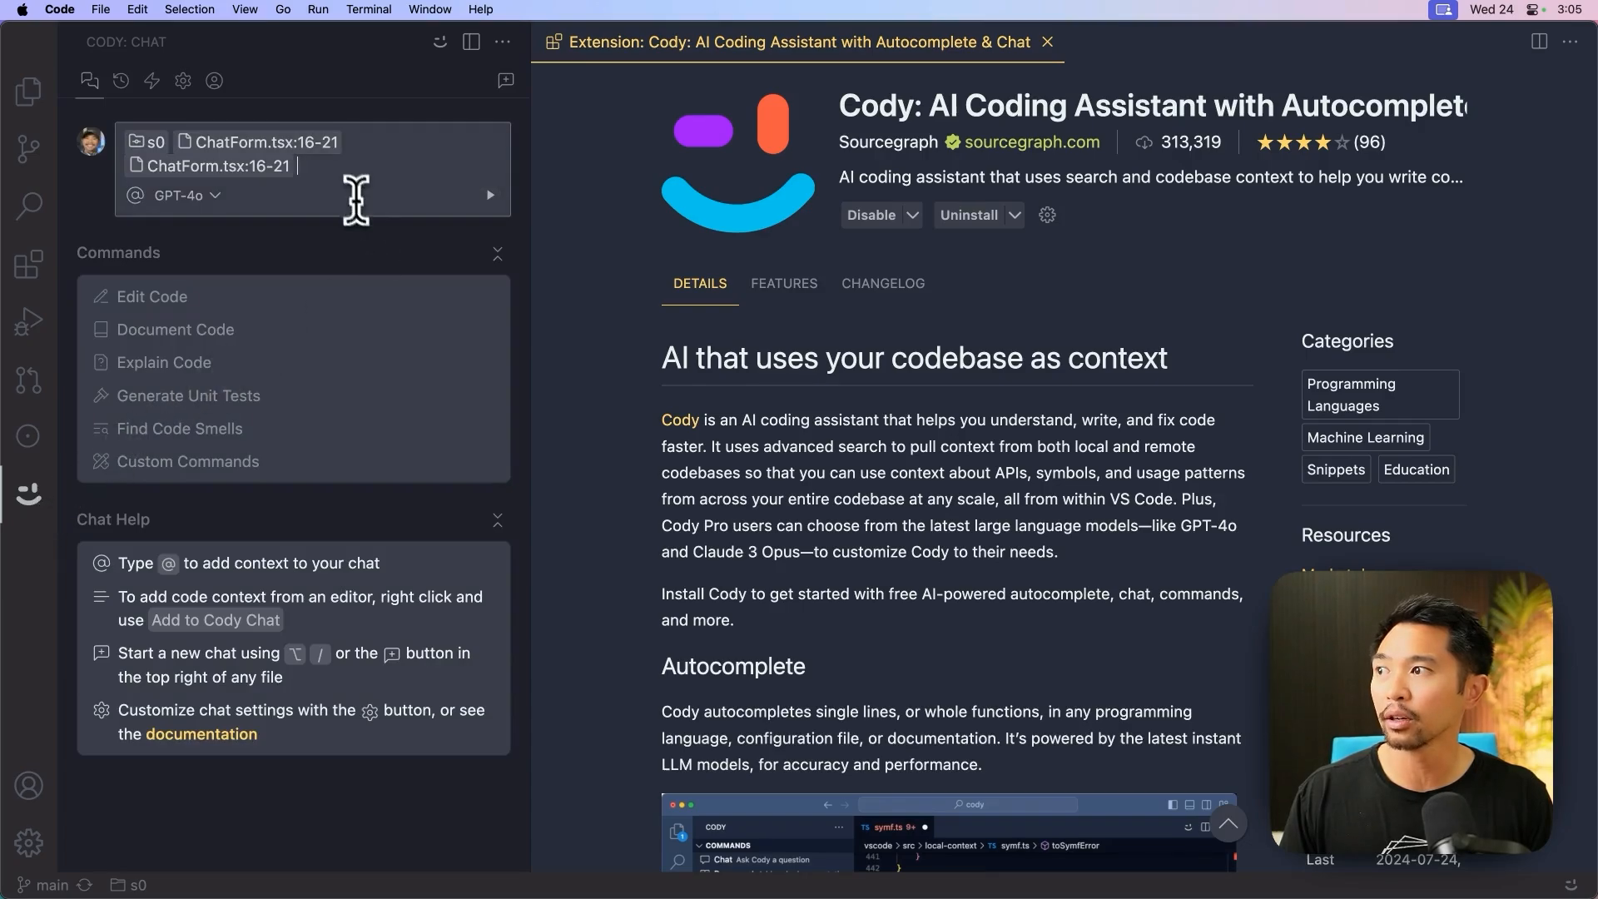
left_click_drag(302, 166, 196, 153)
key("BackSpace")
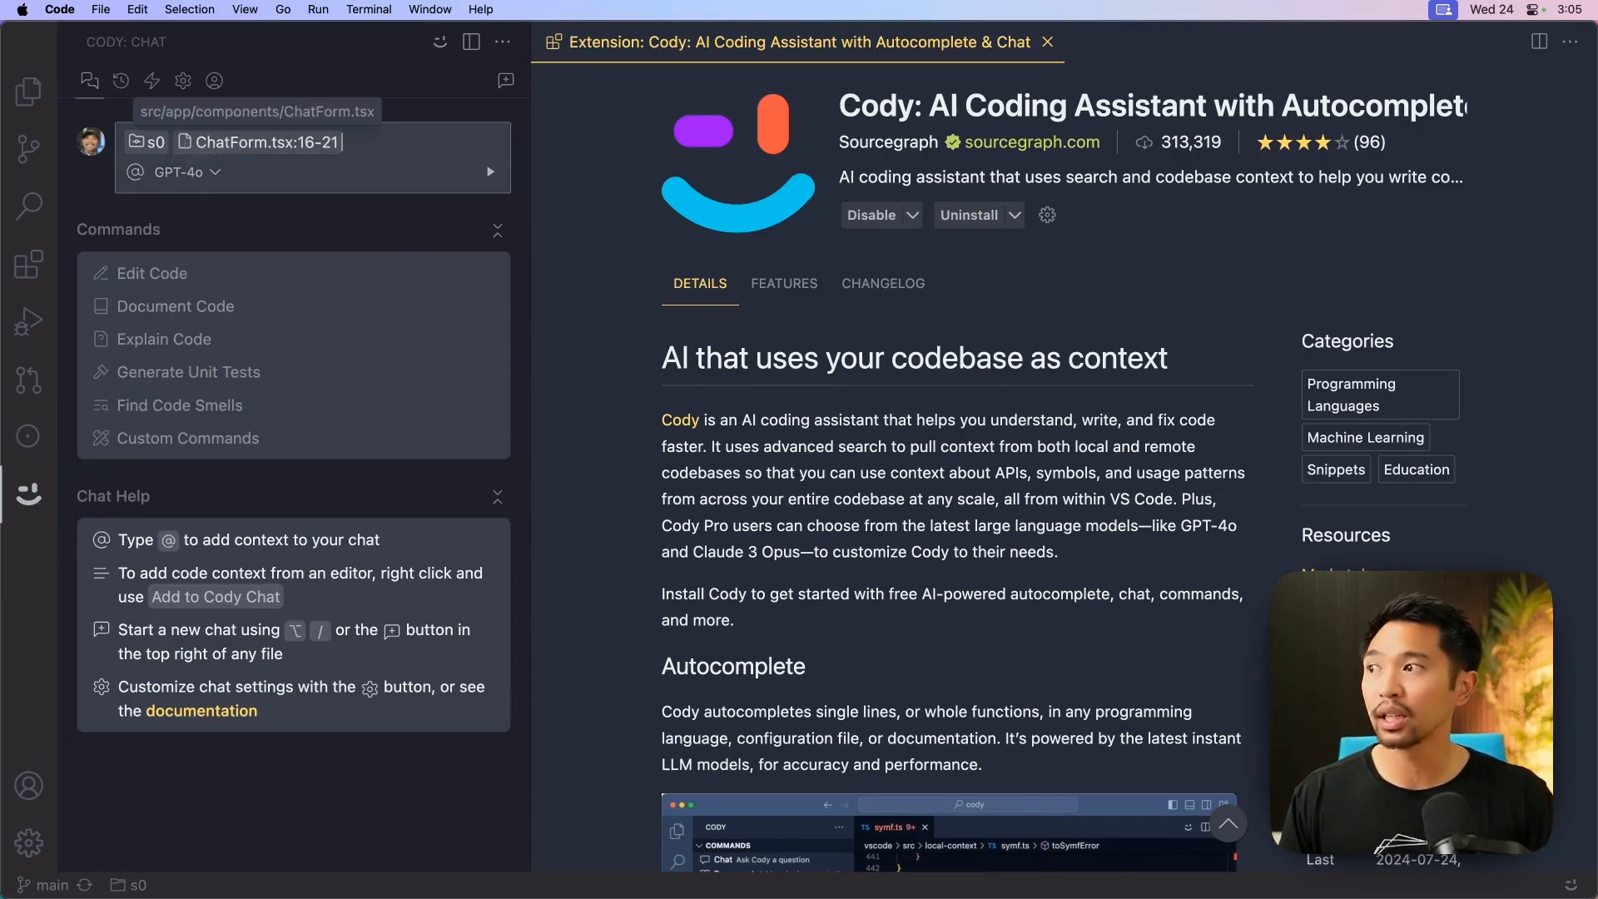
key("BackSpace")
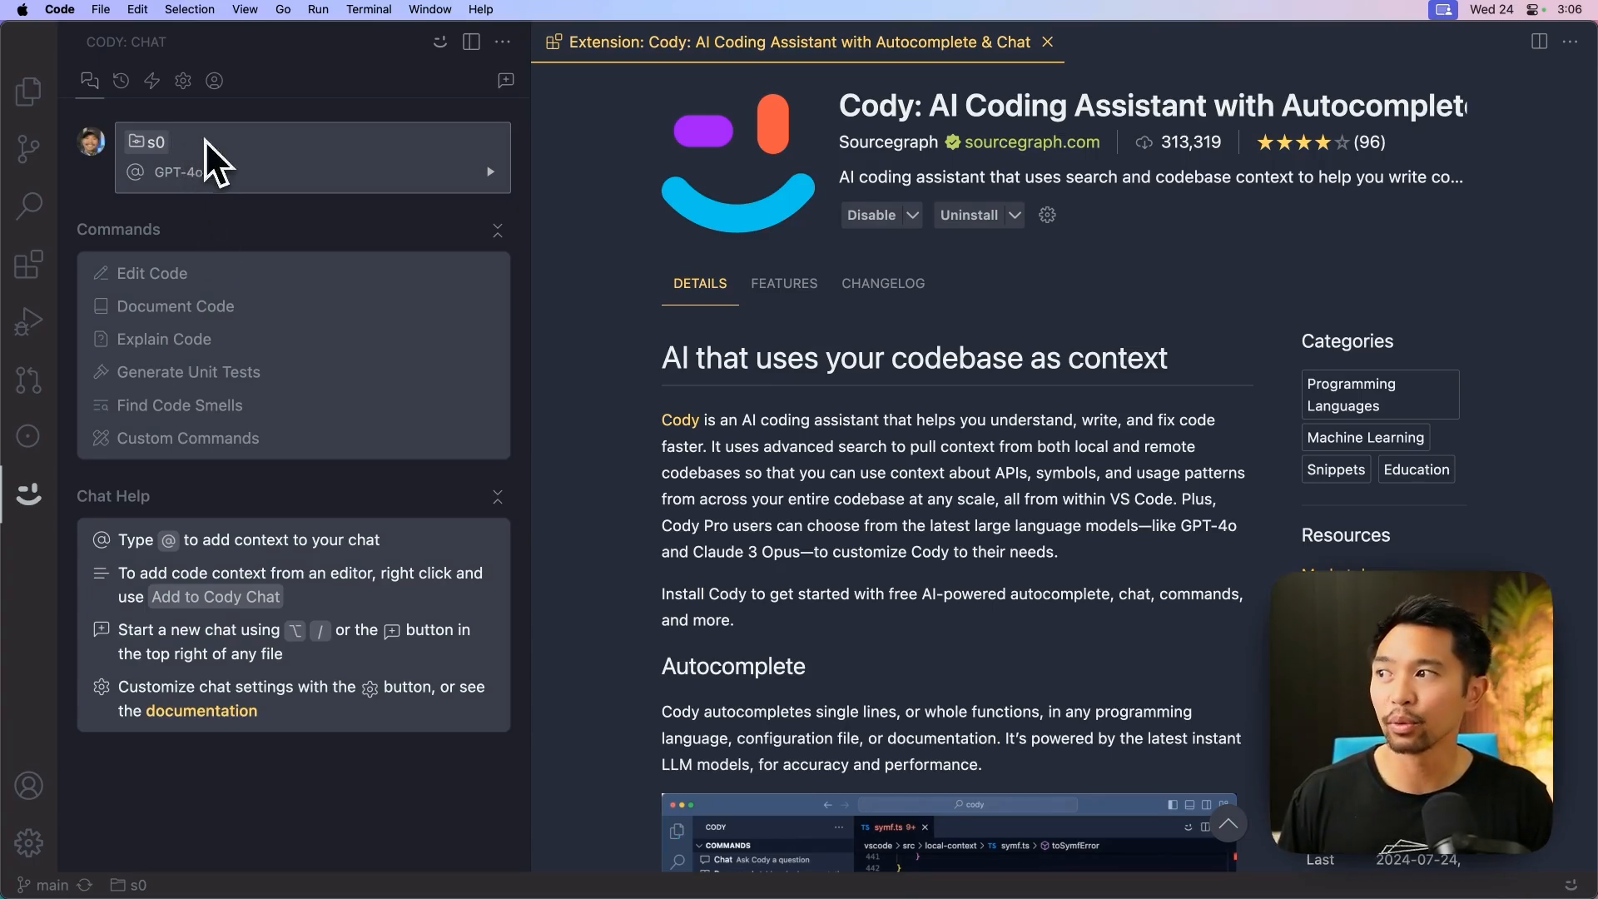
- Choose Claude 3.5 Sonnet from the model dropdown in place of GPT-4o
left_click(206, 176)
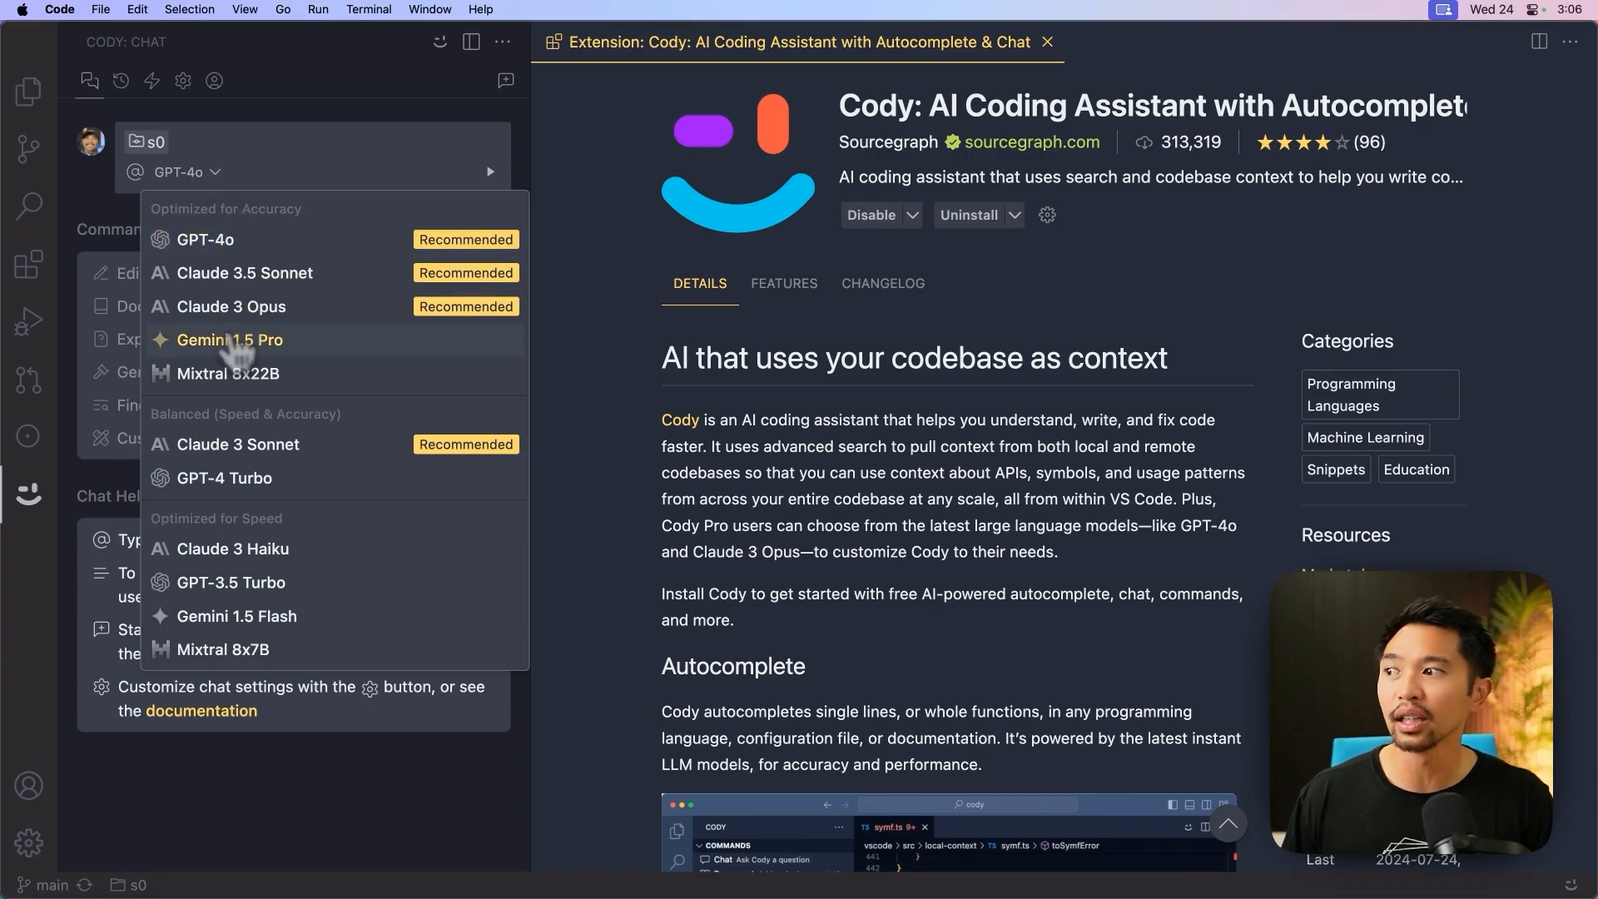
left_click(306, 275)
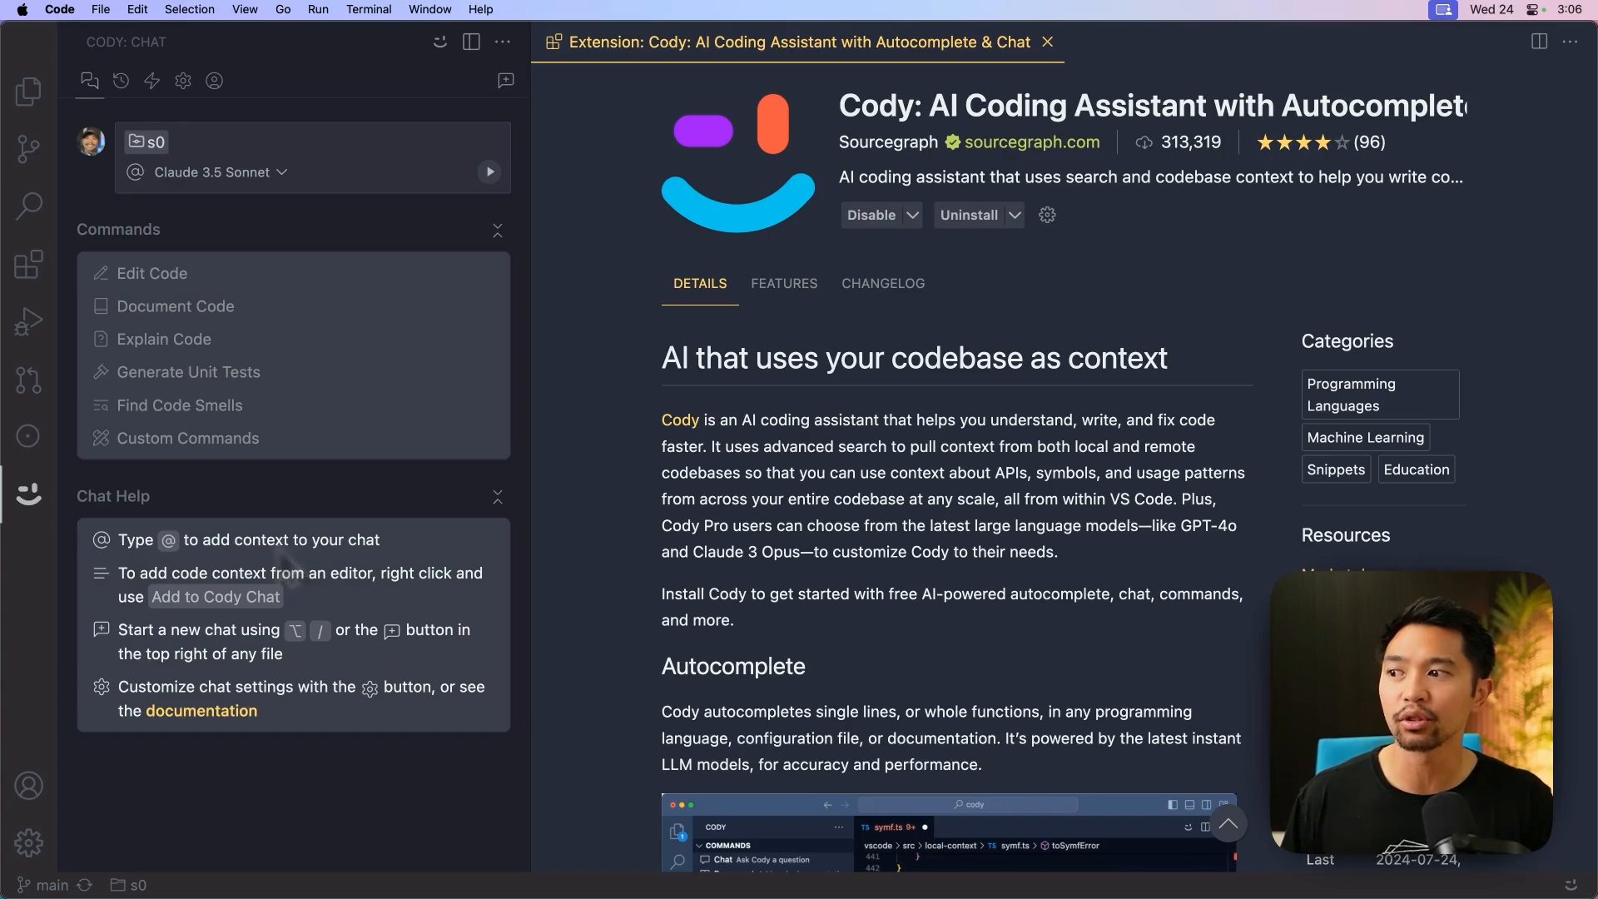
left_click(498, 497)
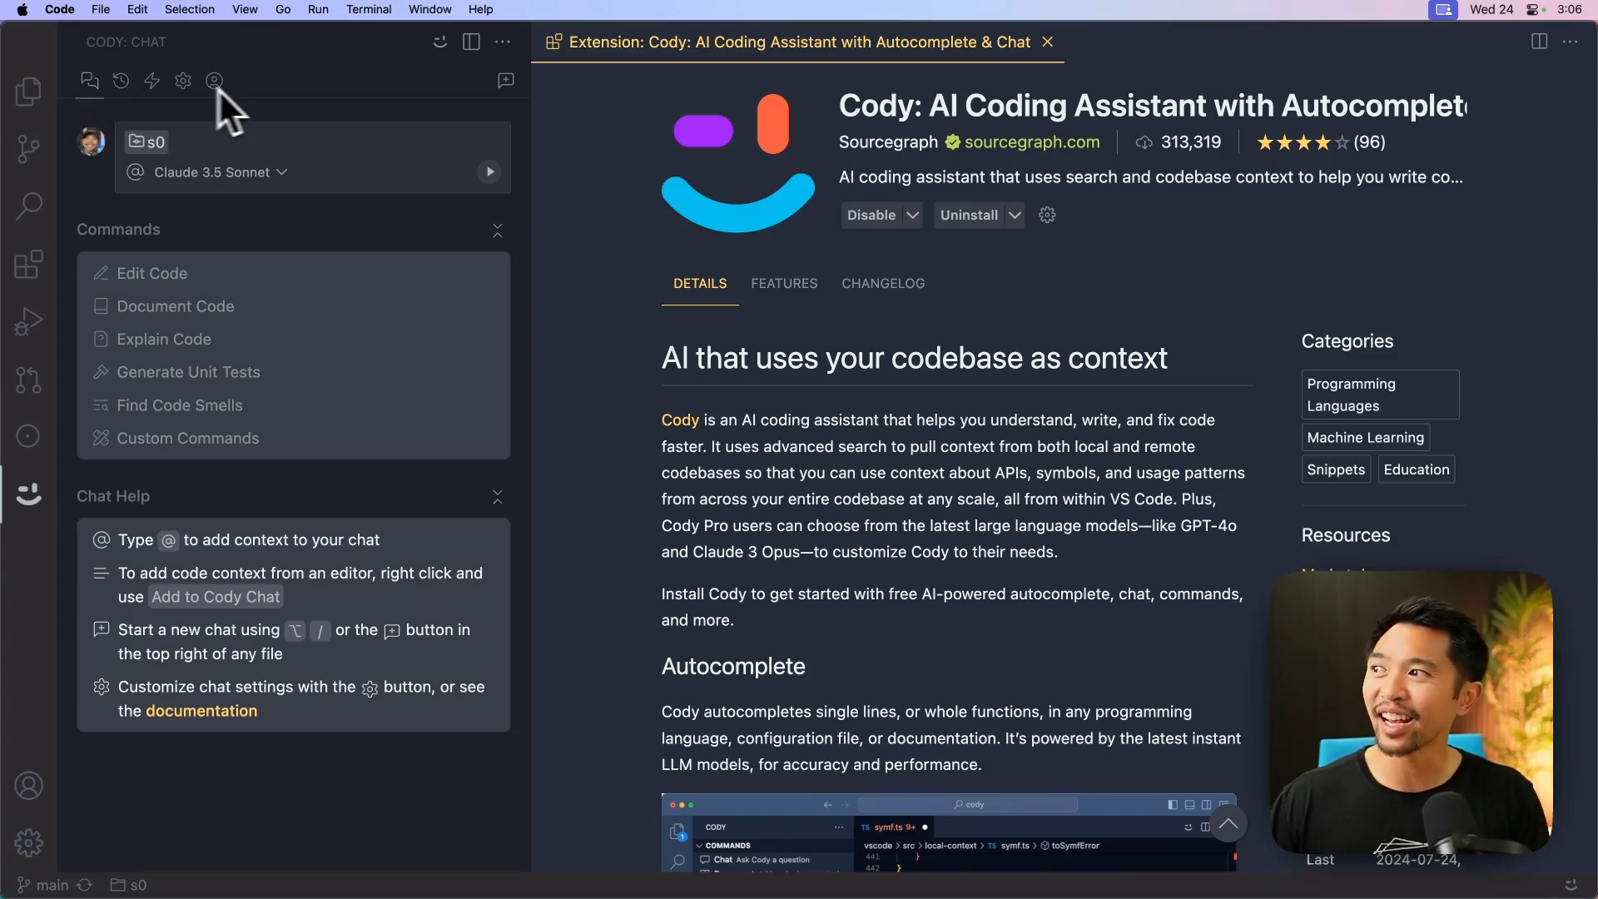
left_click(123, 83)
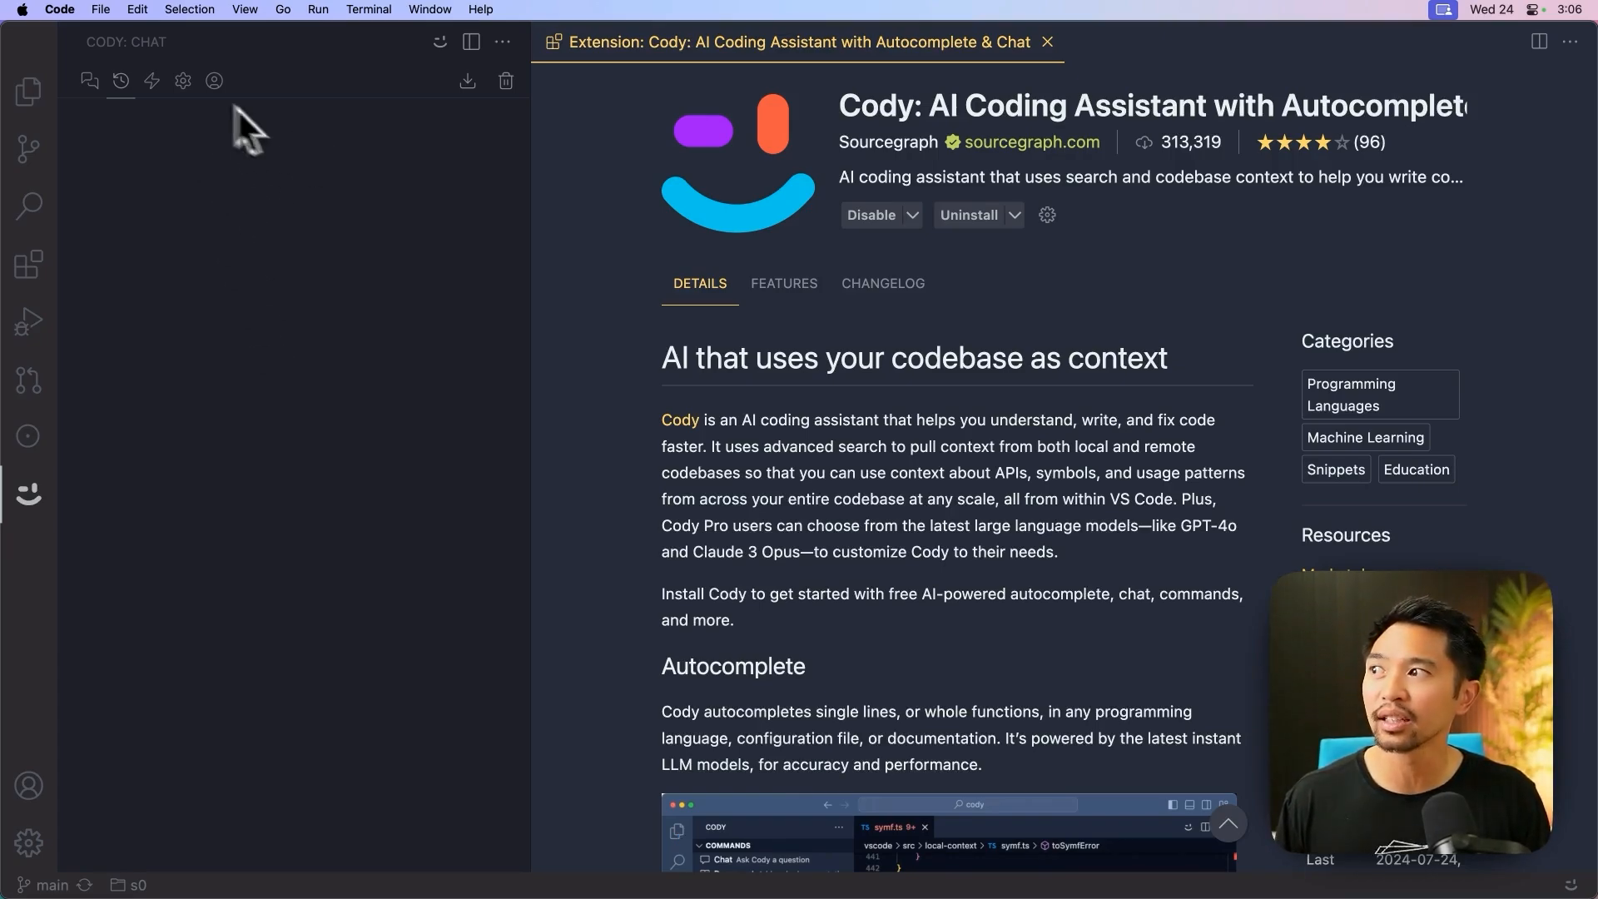
left_click(152, 83)
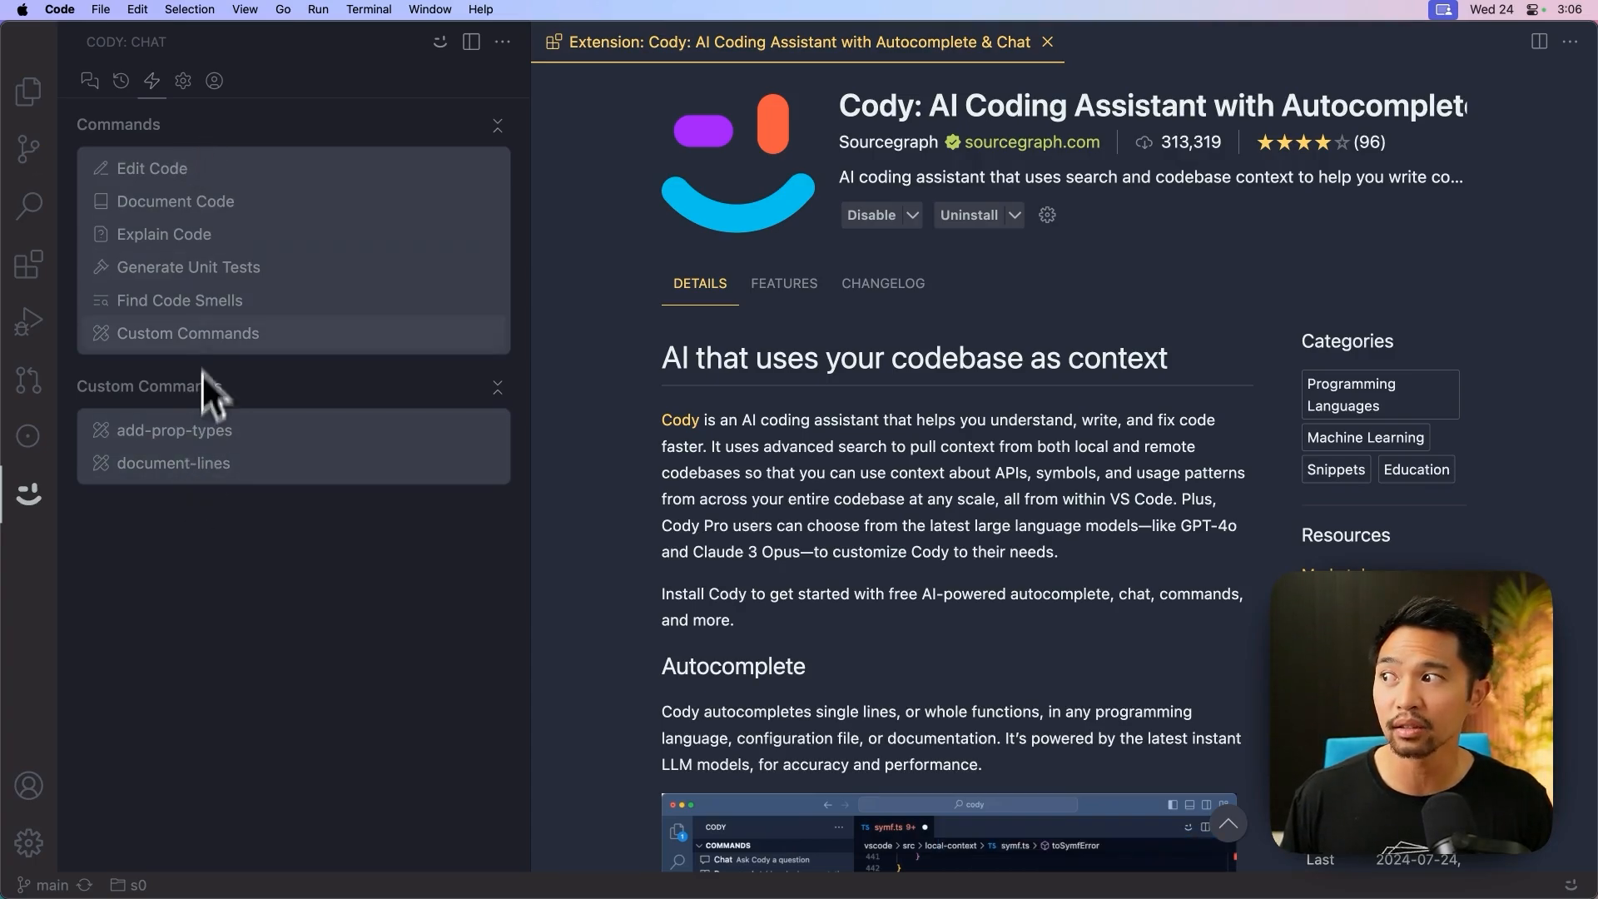
left_click(89, 80)
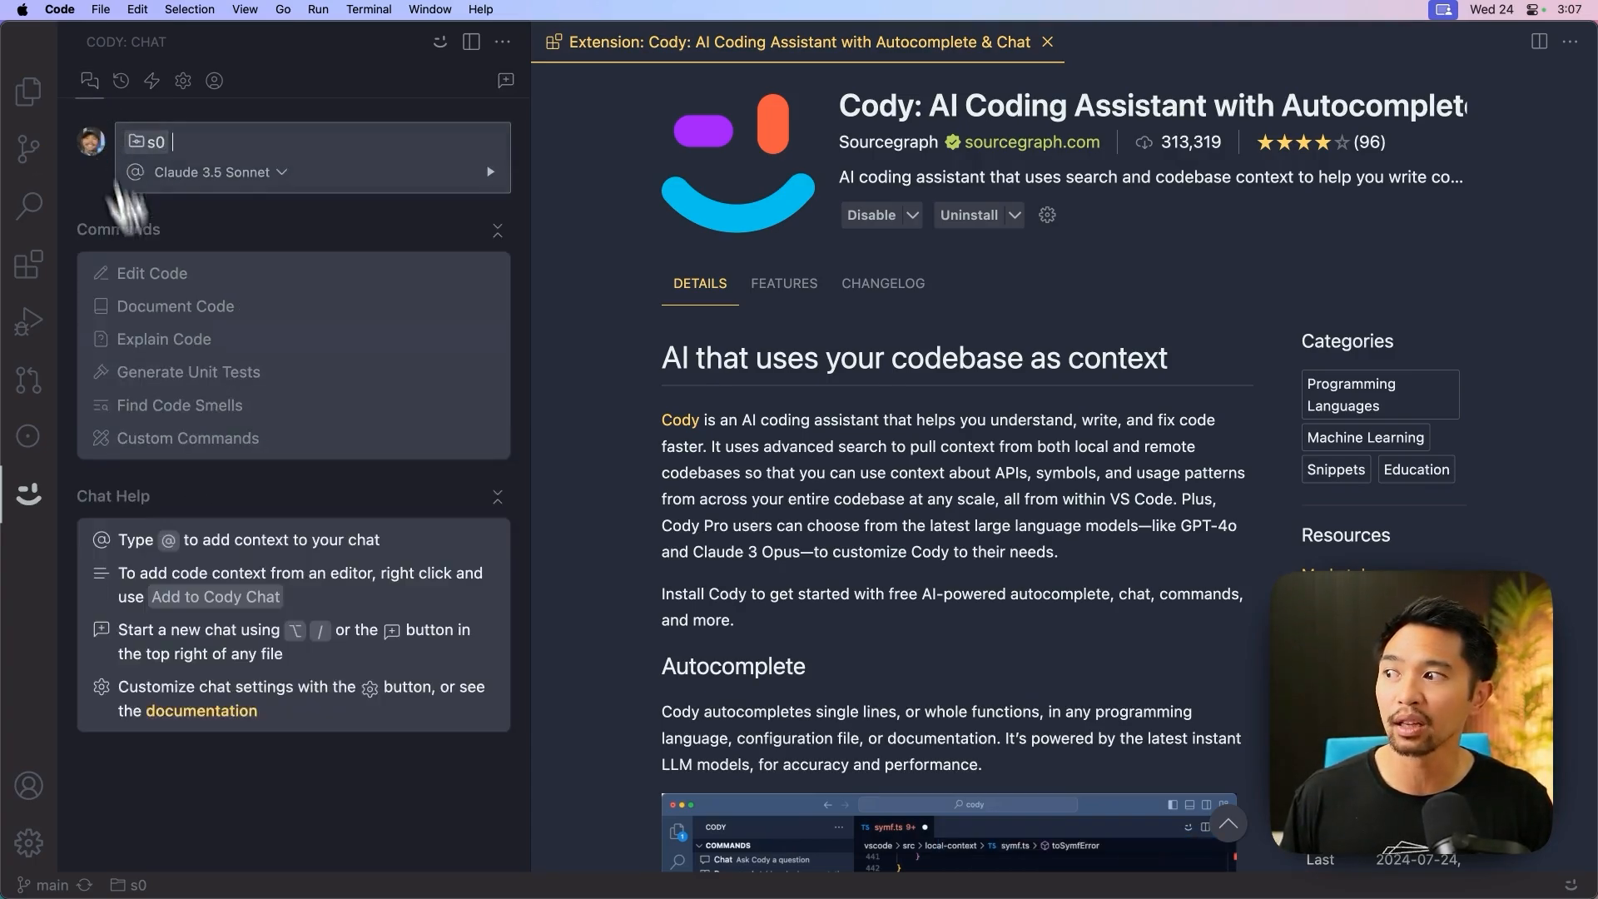
left_click(184, 81)
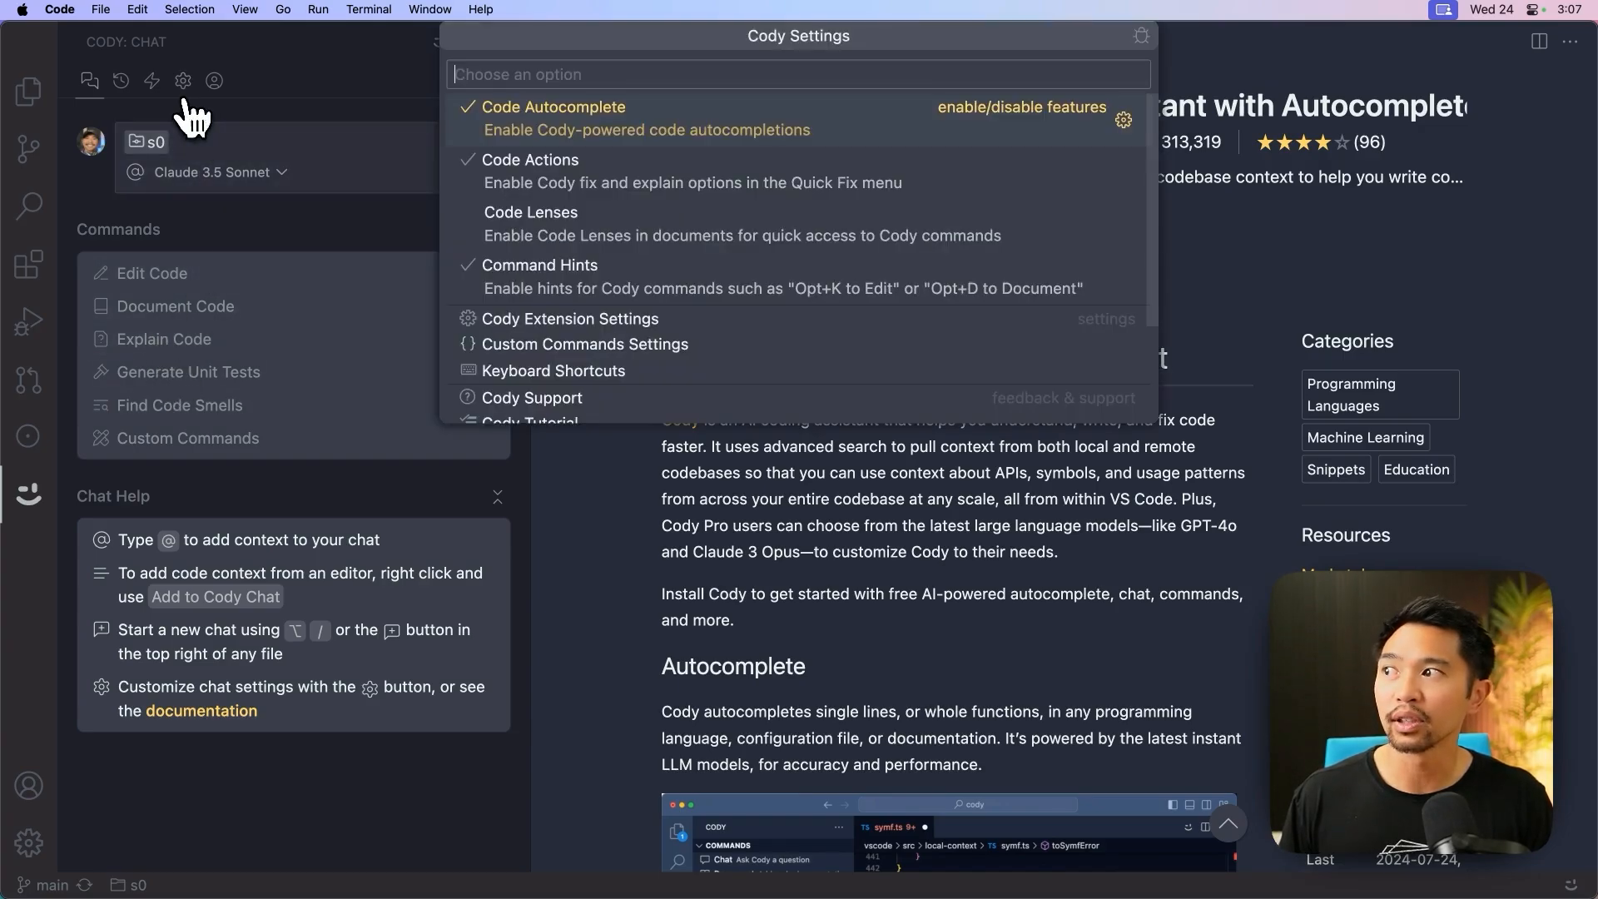
left_click(215, 80)
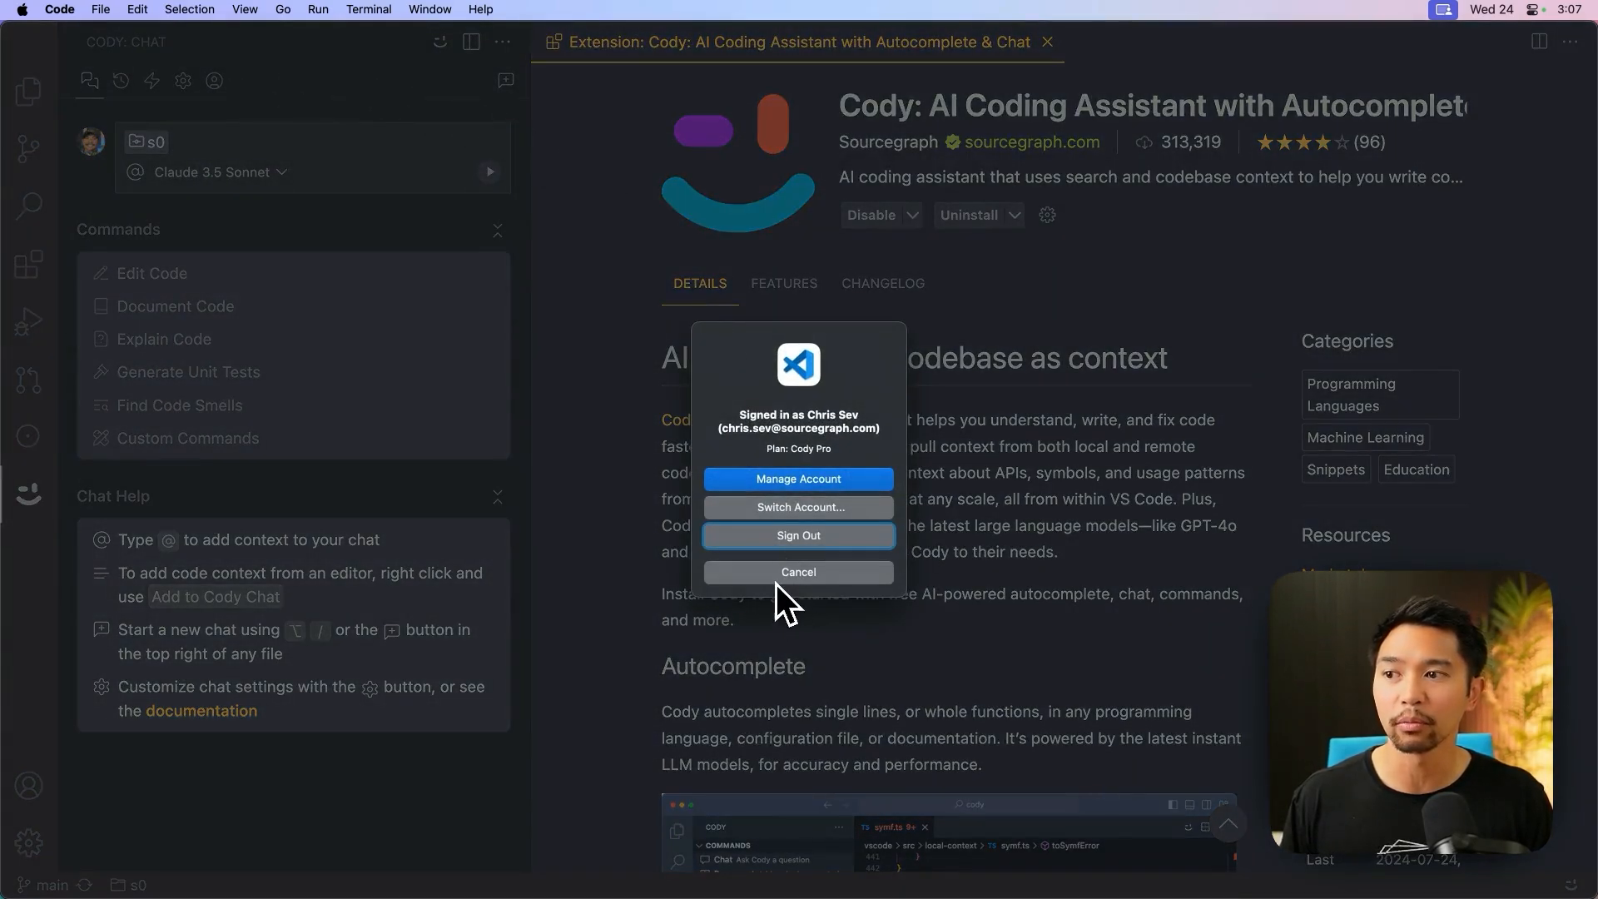
left_click(774, 574)
- Close the Cody extension page, hide the sidebar and open ChatForm.tsx via quick open
left_click(1047, 42)
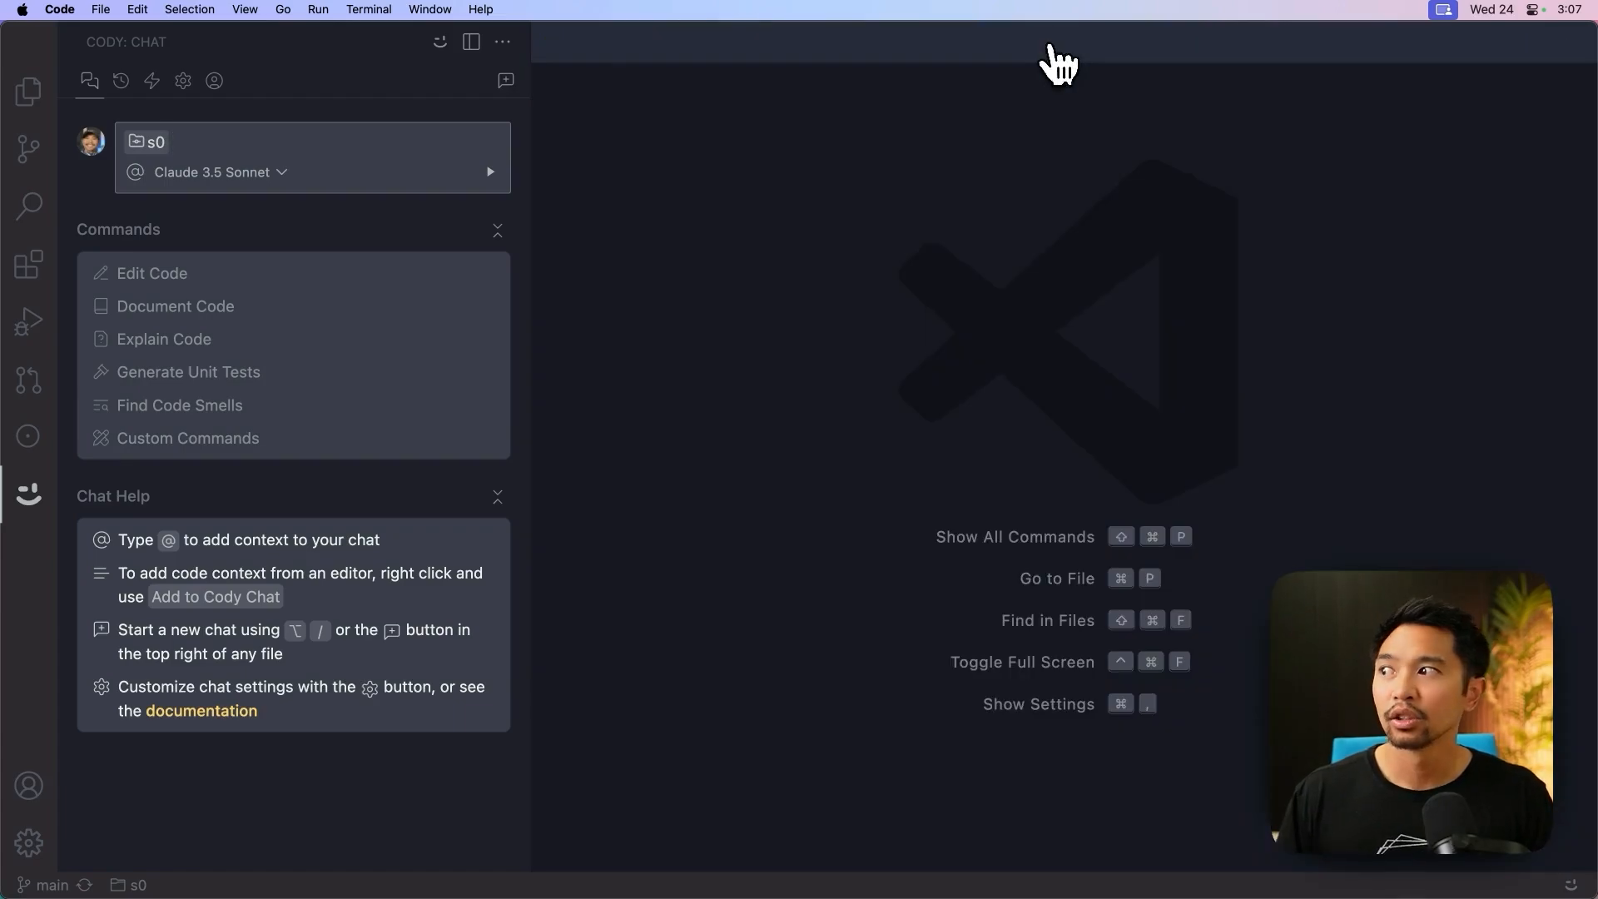
key("super+b")
key("super+p")
type("chat")
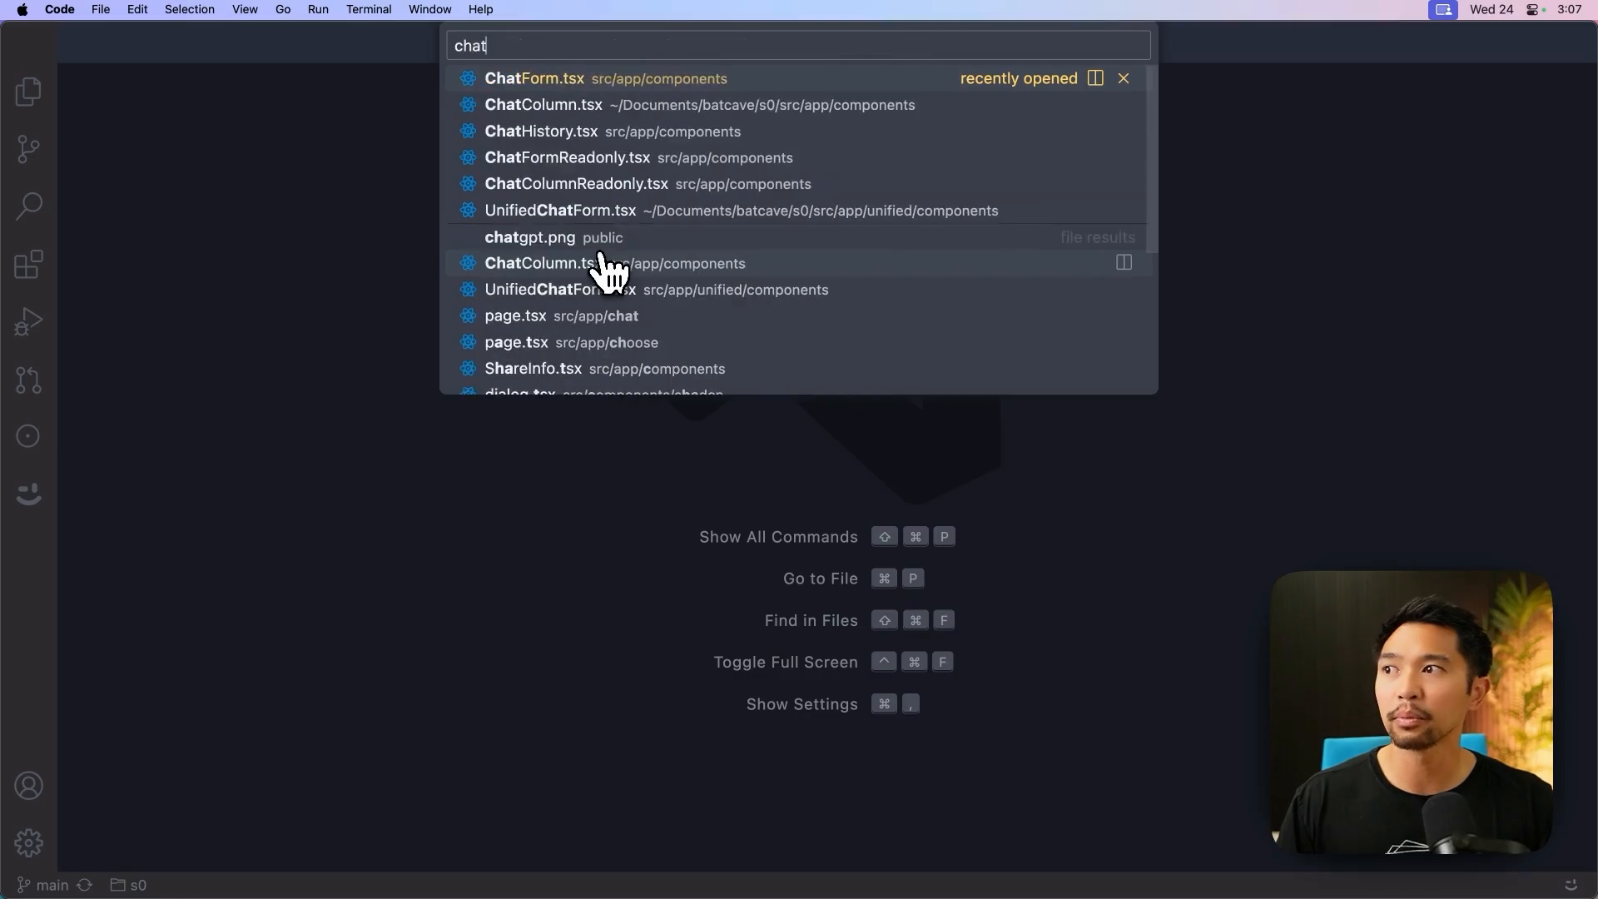
key("Return")
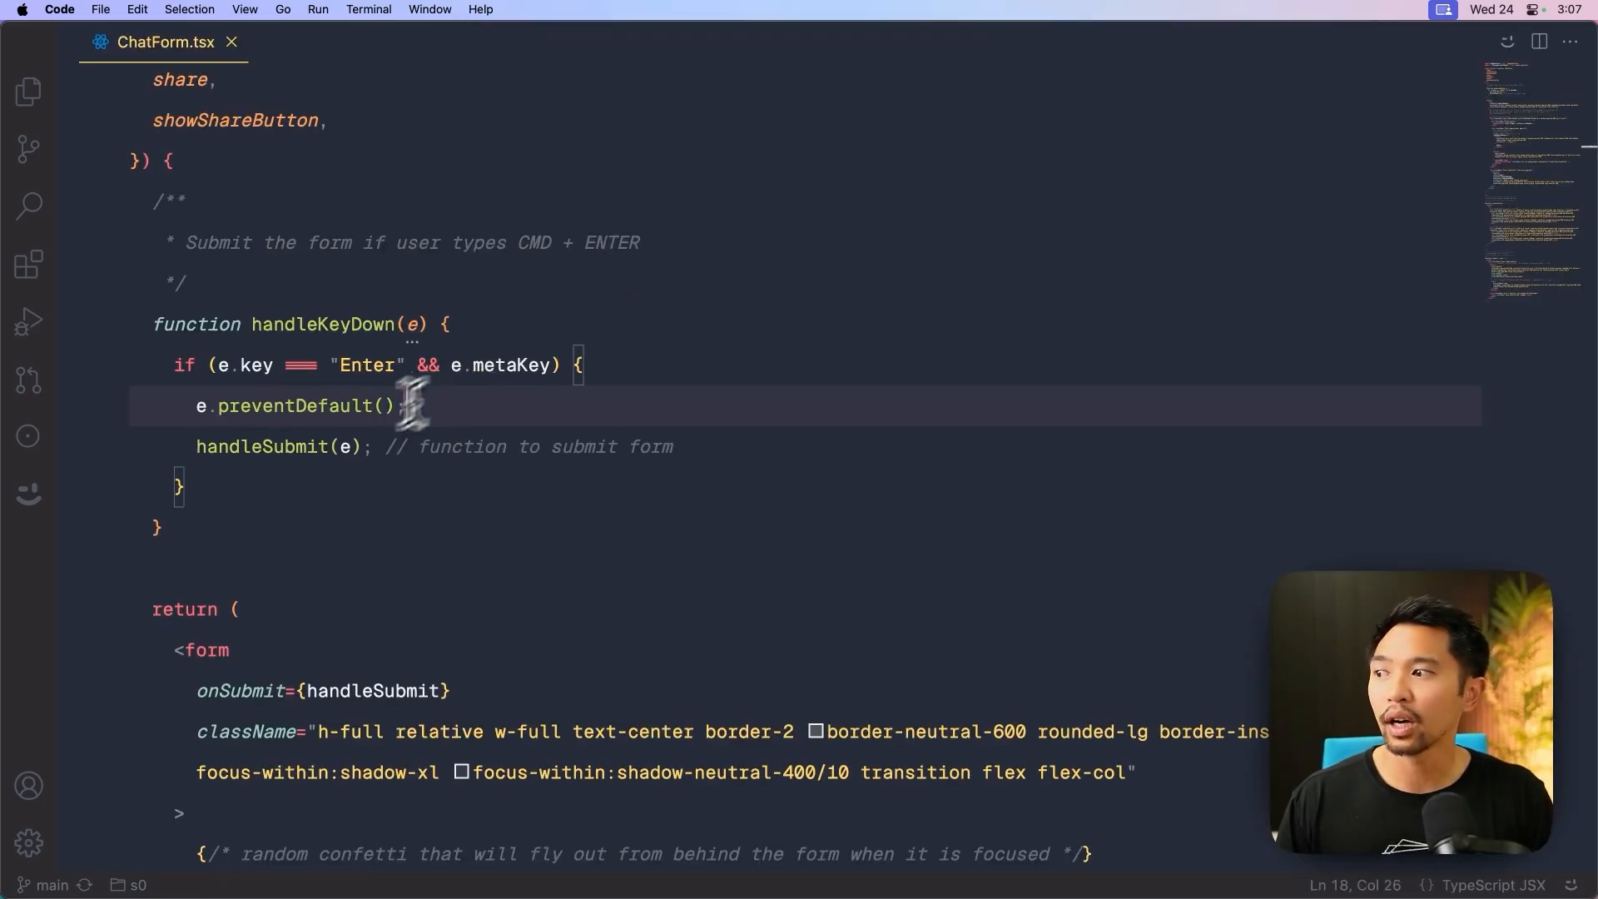
- Select the handleKeyDown function and add it to Cody chat with Opt+L, then hide the sidebar
left_click_drag(229, 524, 144, 326)
key("shift+Right")
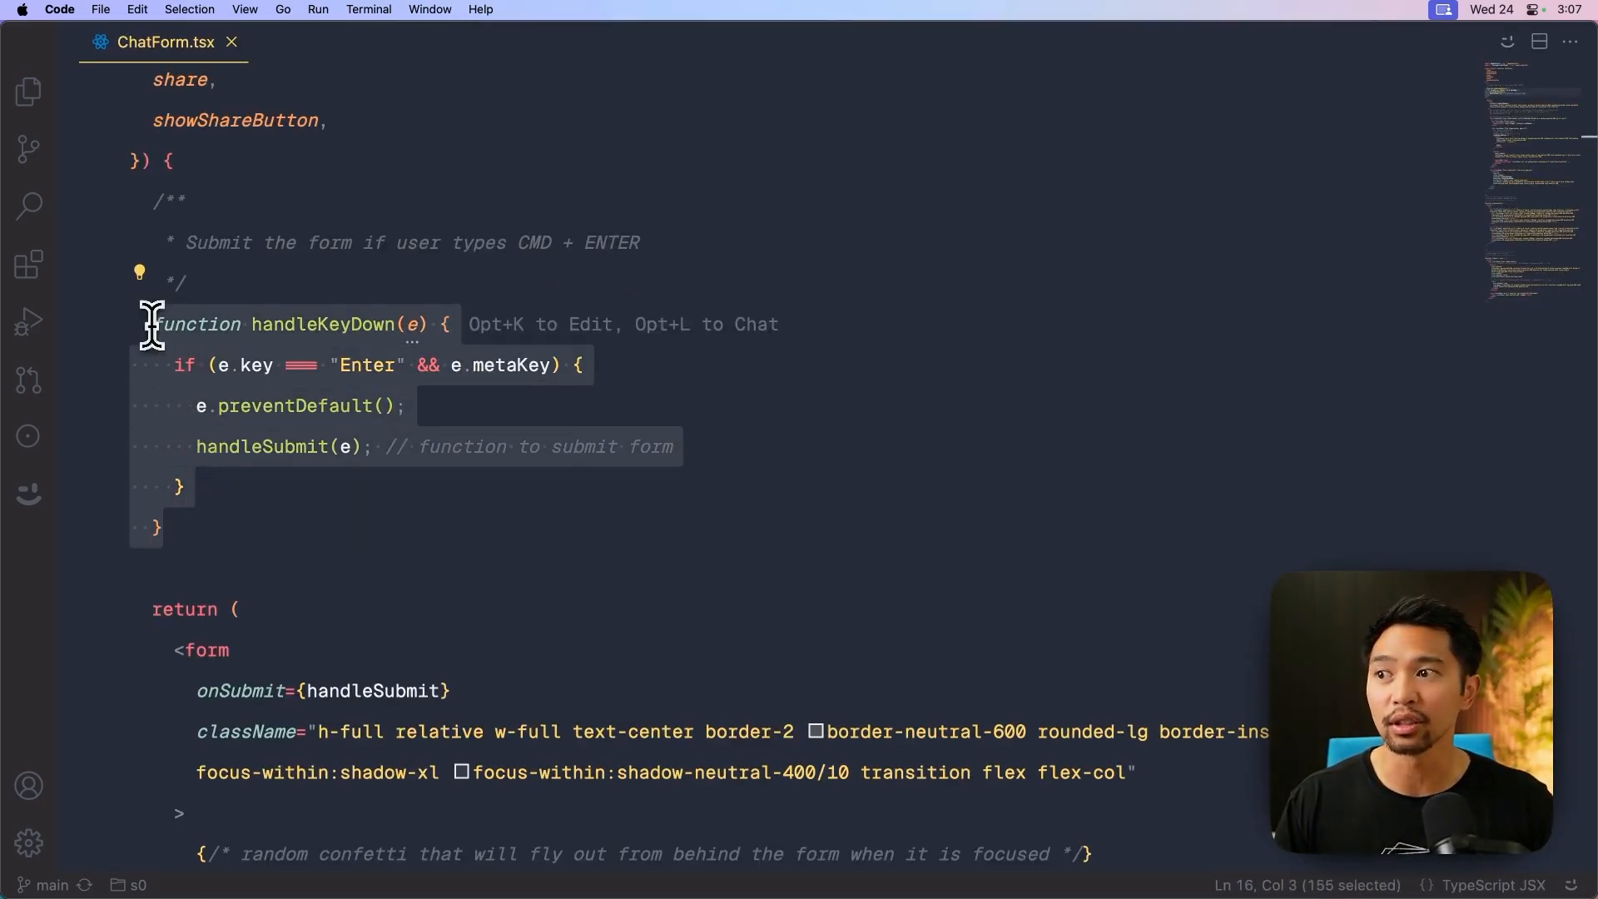
key("alt+l")
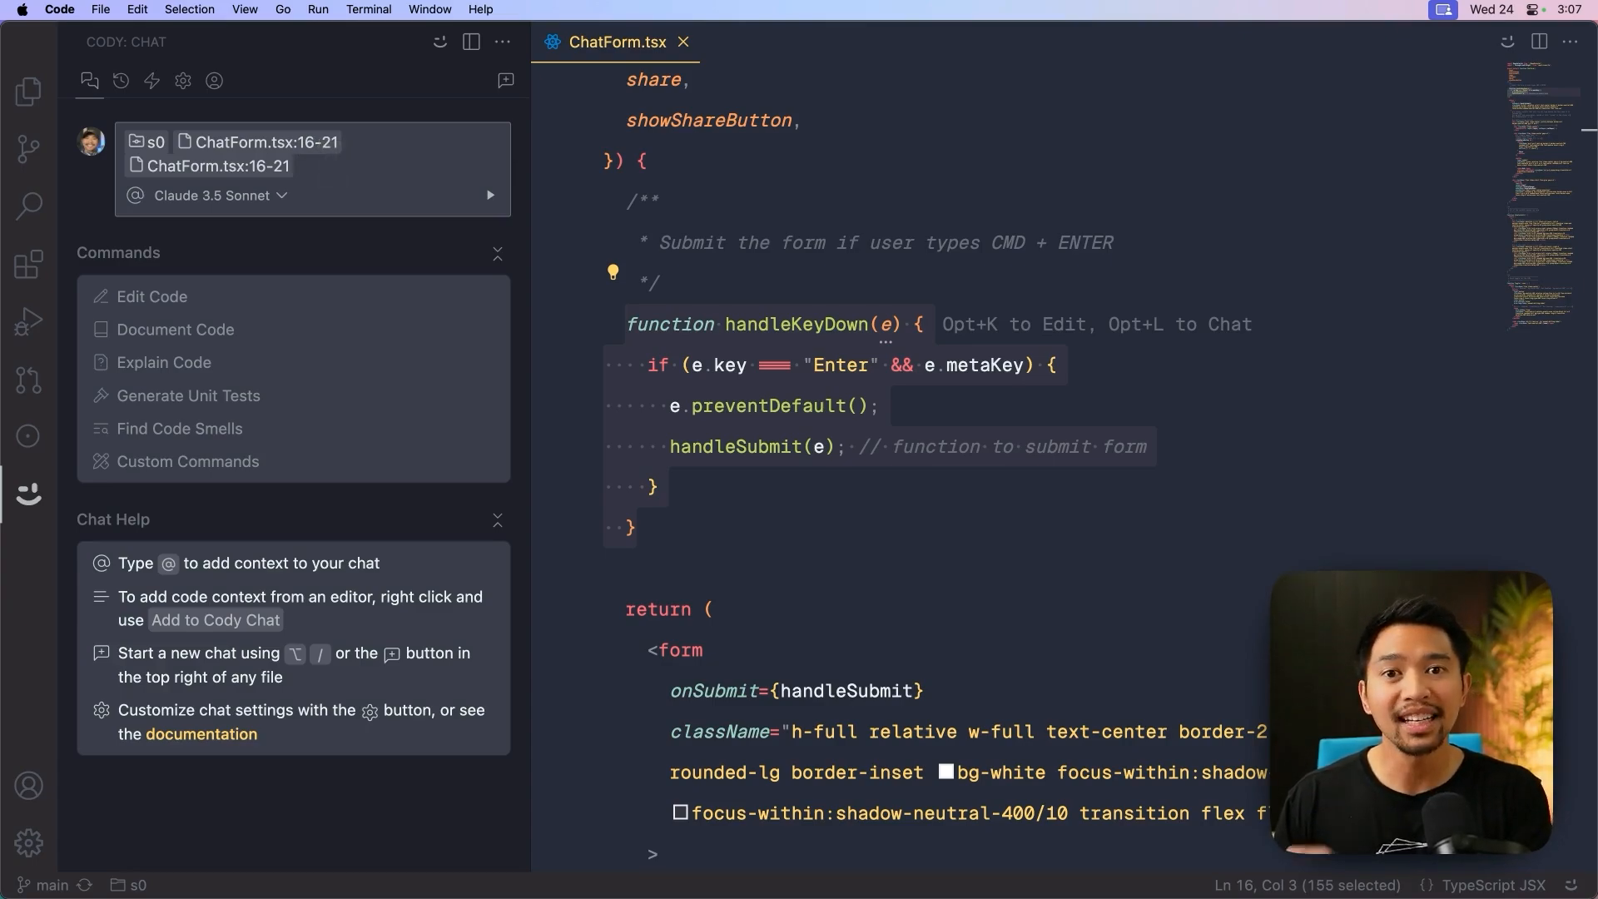
key("super+b")
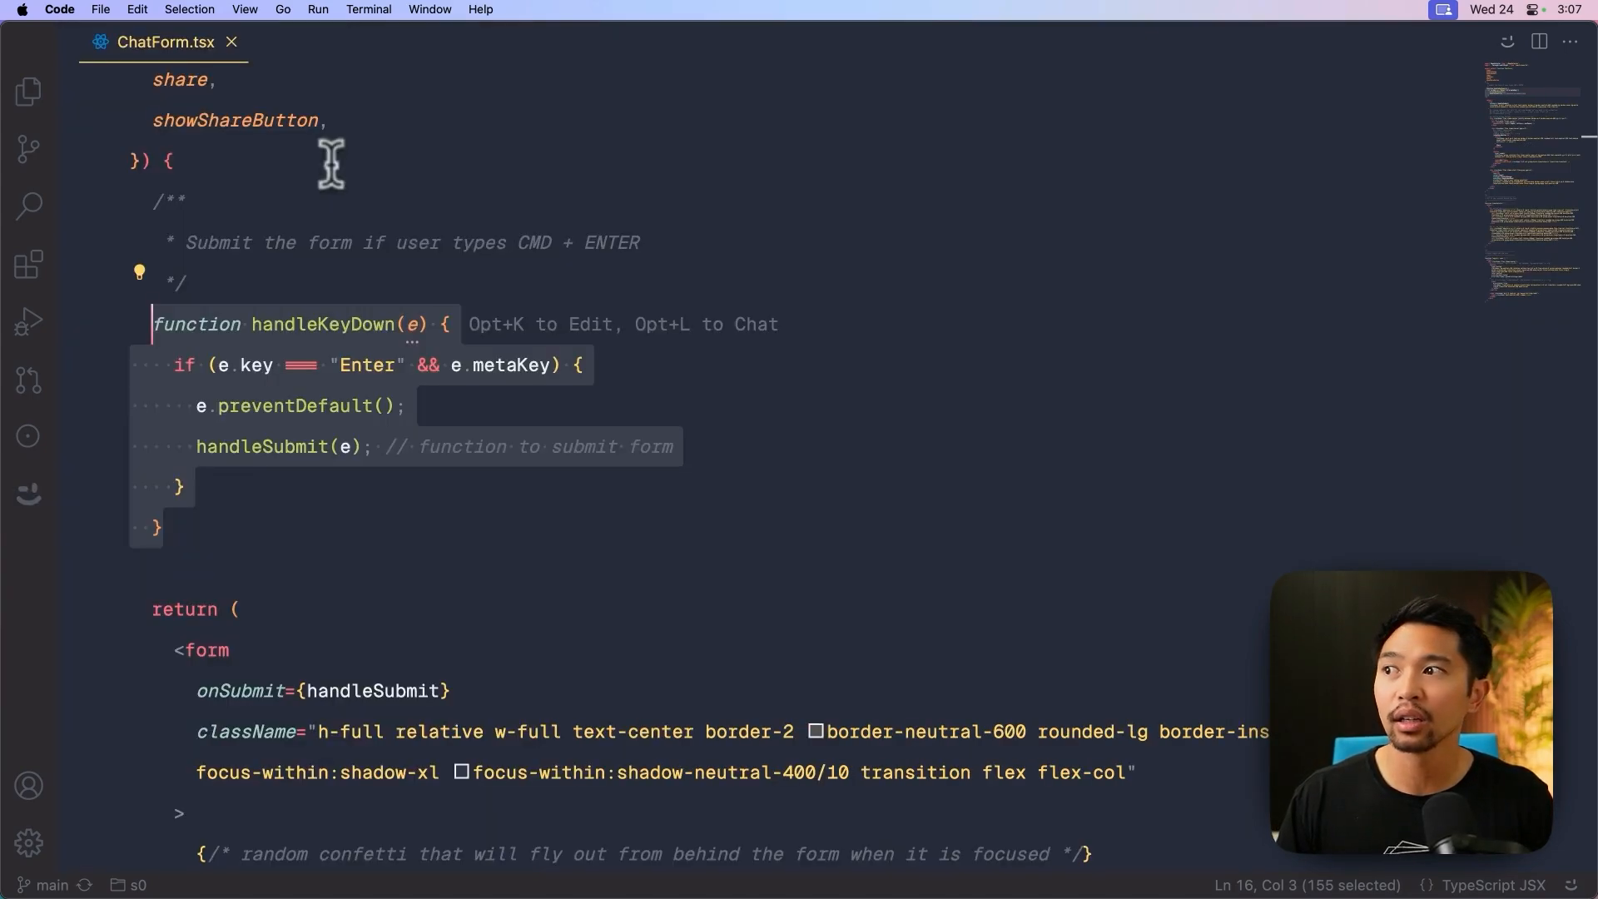
left_click(1508, 42)
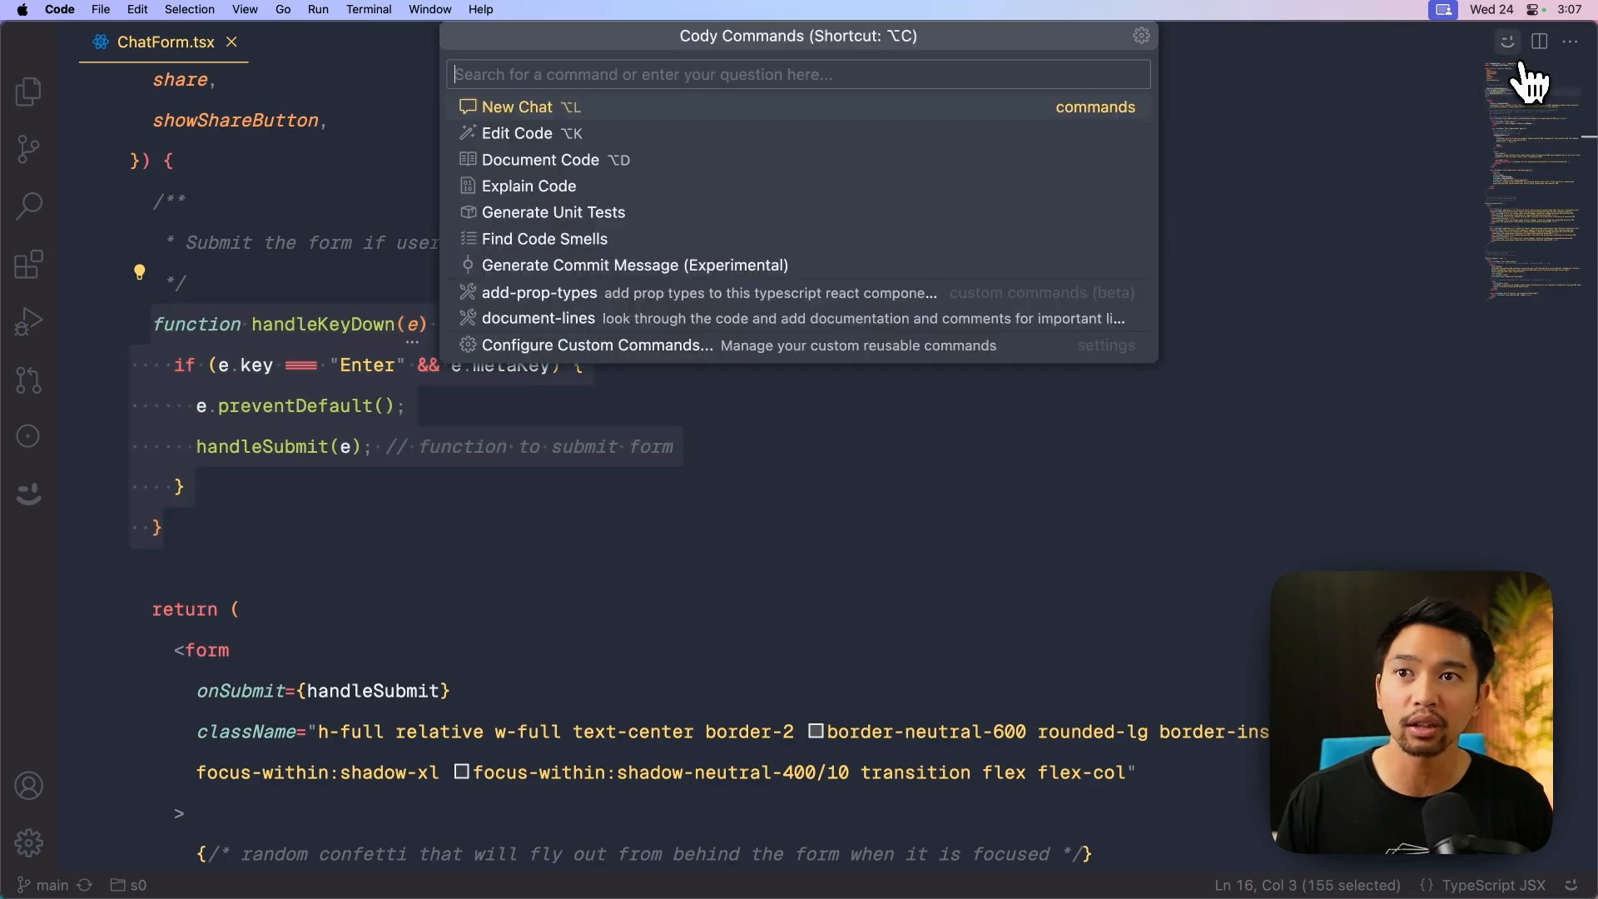
left_click(660, 110)
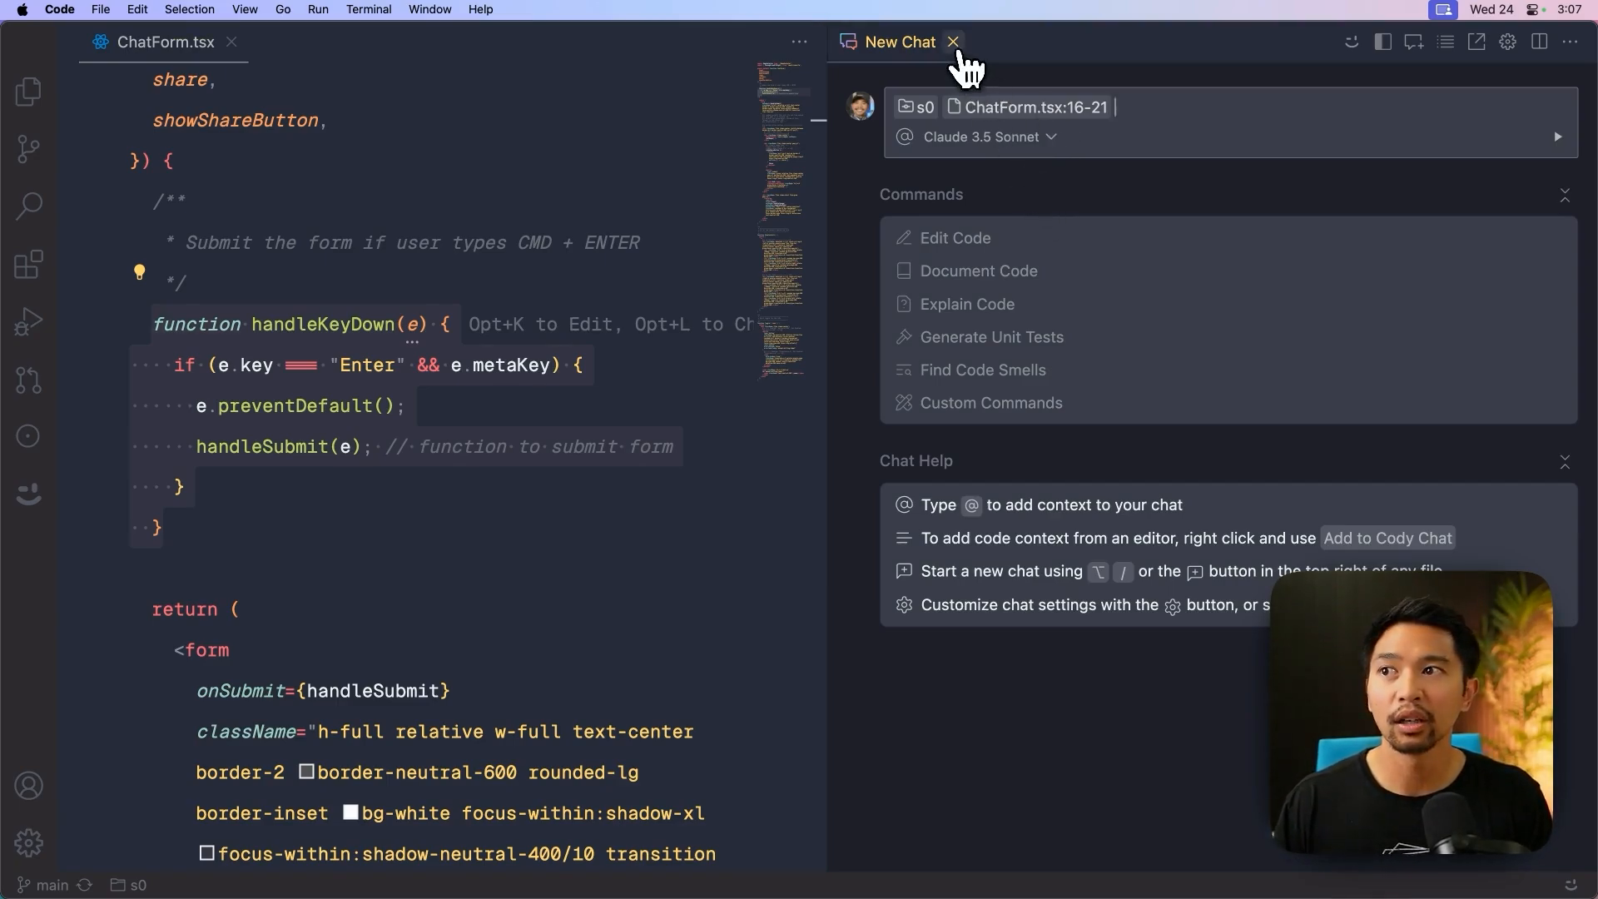
left_click(952, 42)
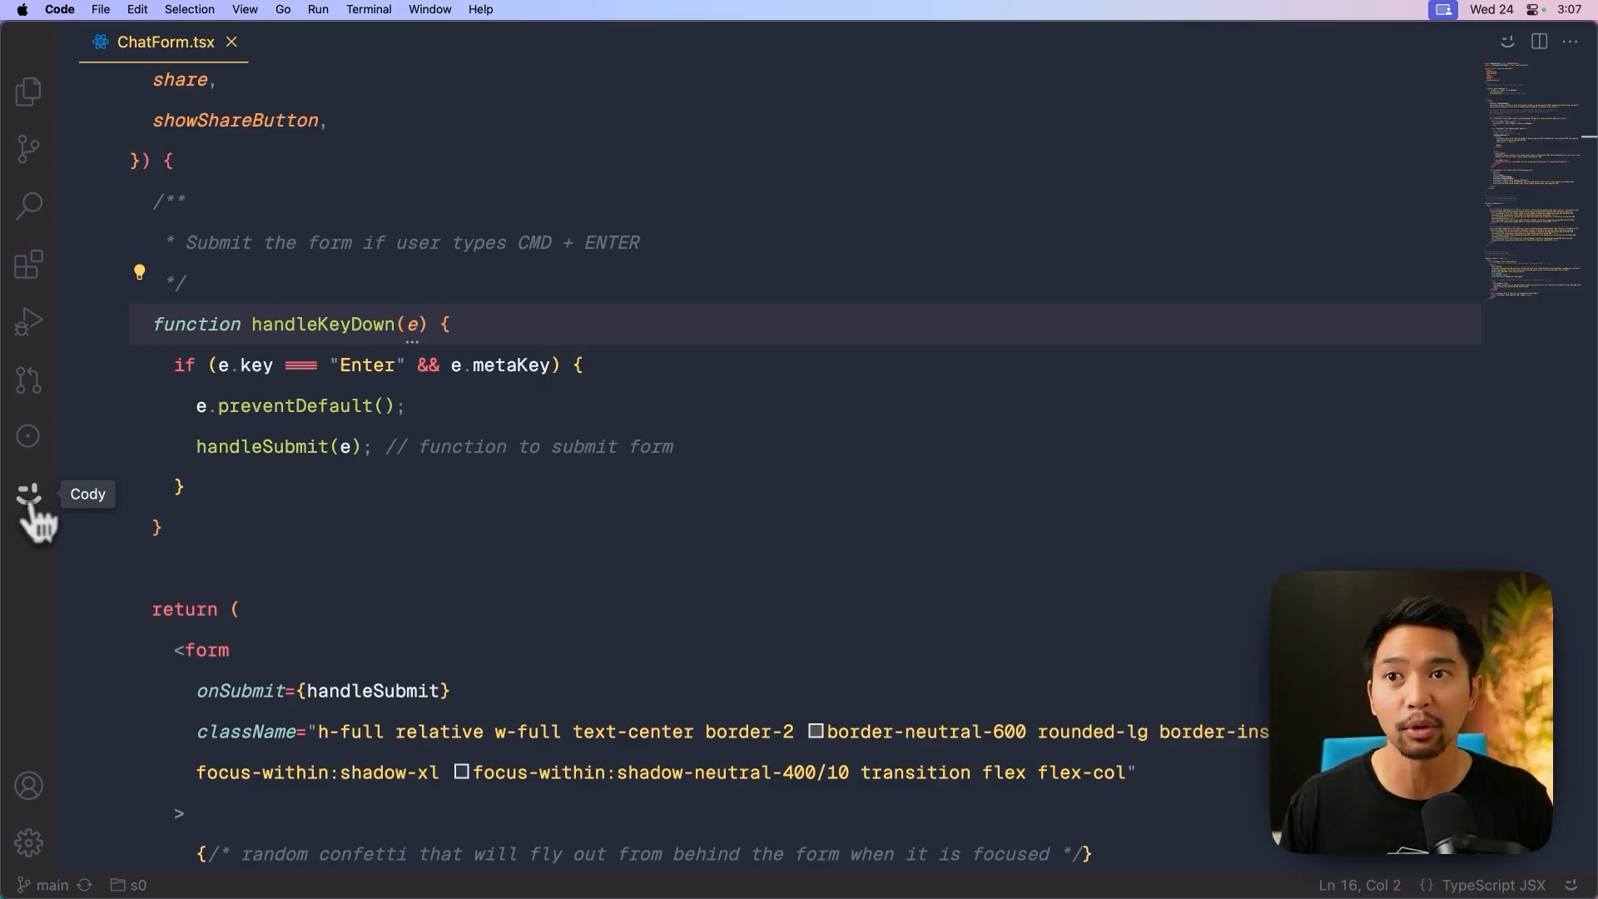
- Move the Cody view into the secondary sidebar, reopen it and widen the chat panel
mouse_move(27, 500)
left_mouse_down()
mouse_move(1162, 325)
mouse_move(1558, 203)
left_mouse_up()
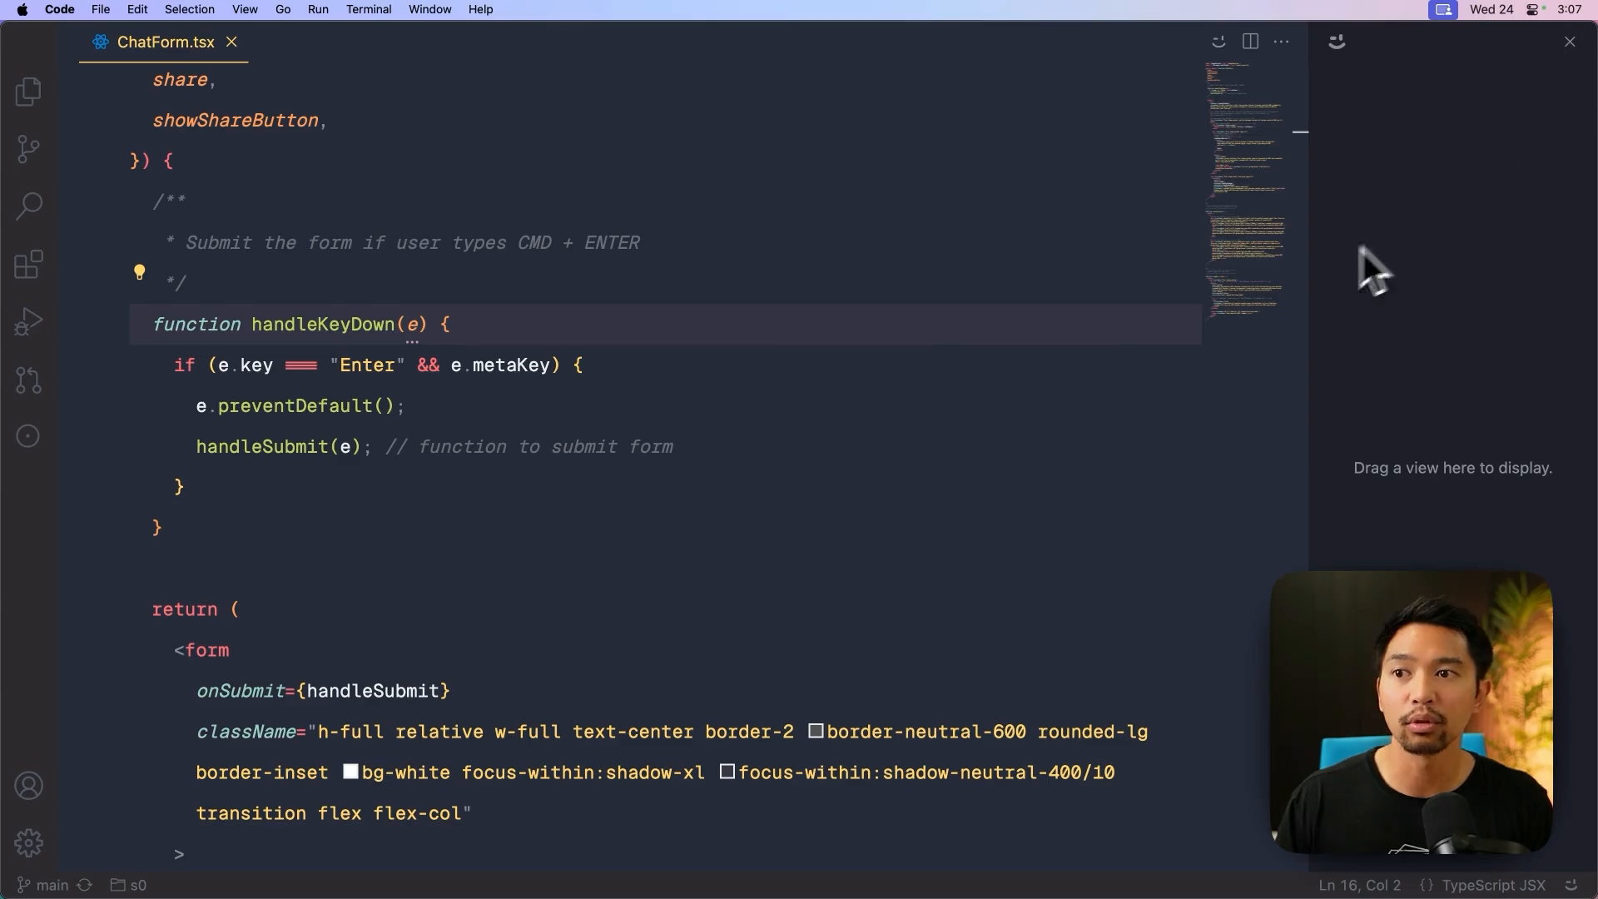
key("super+alt+b")
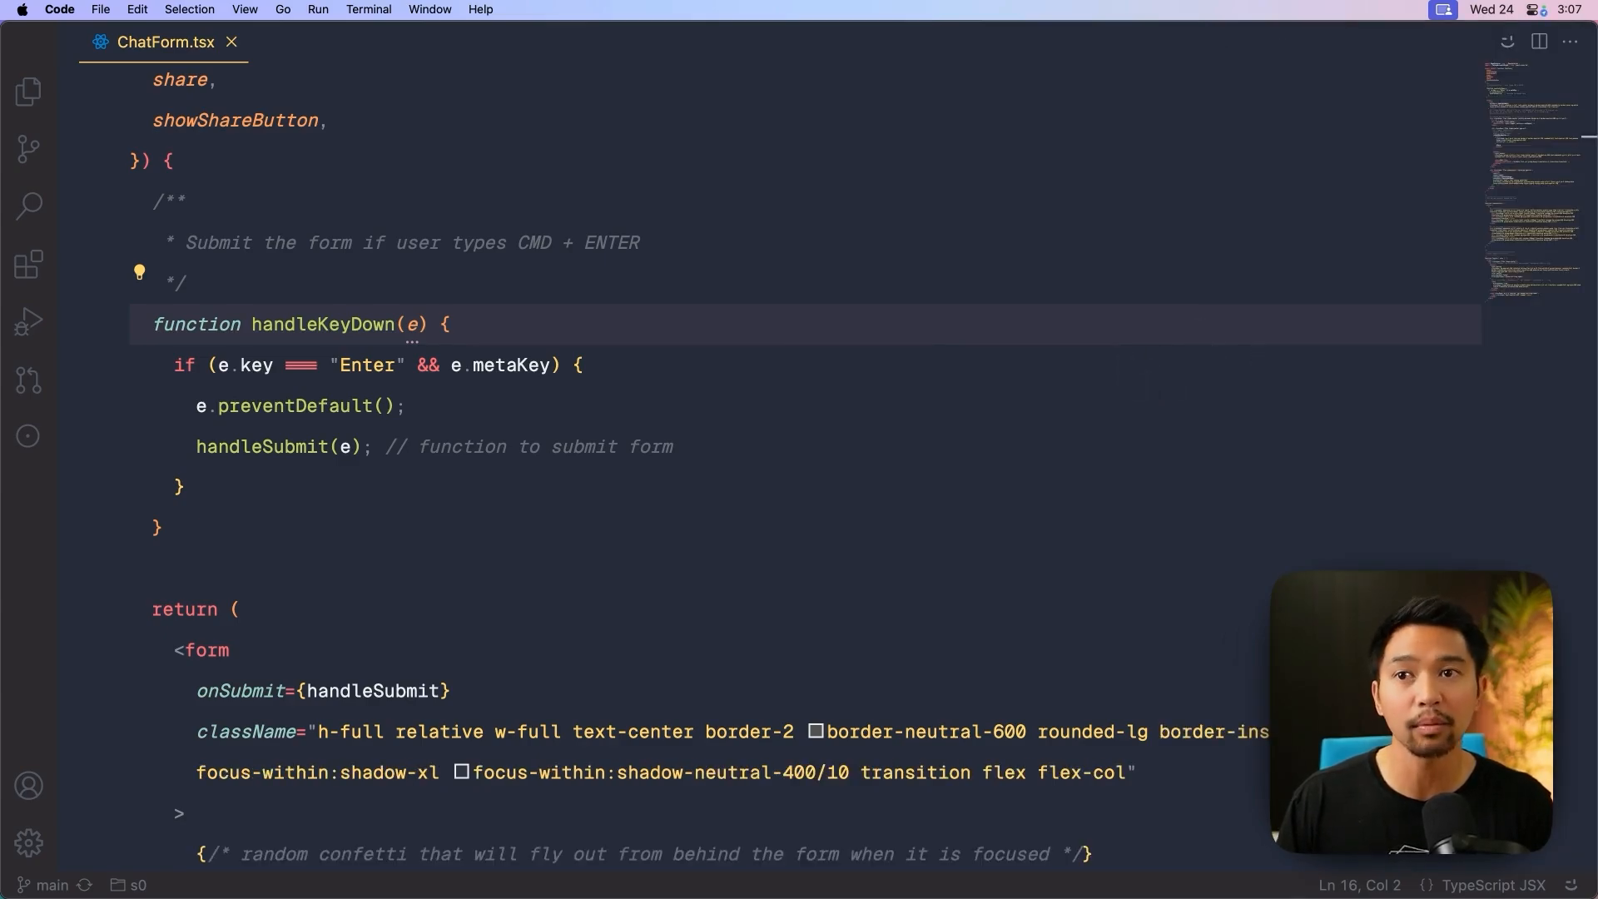
key("super+alt+b")
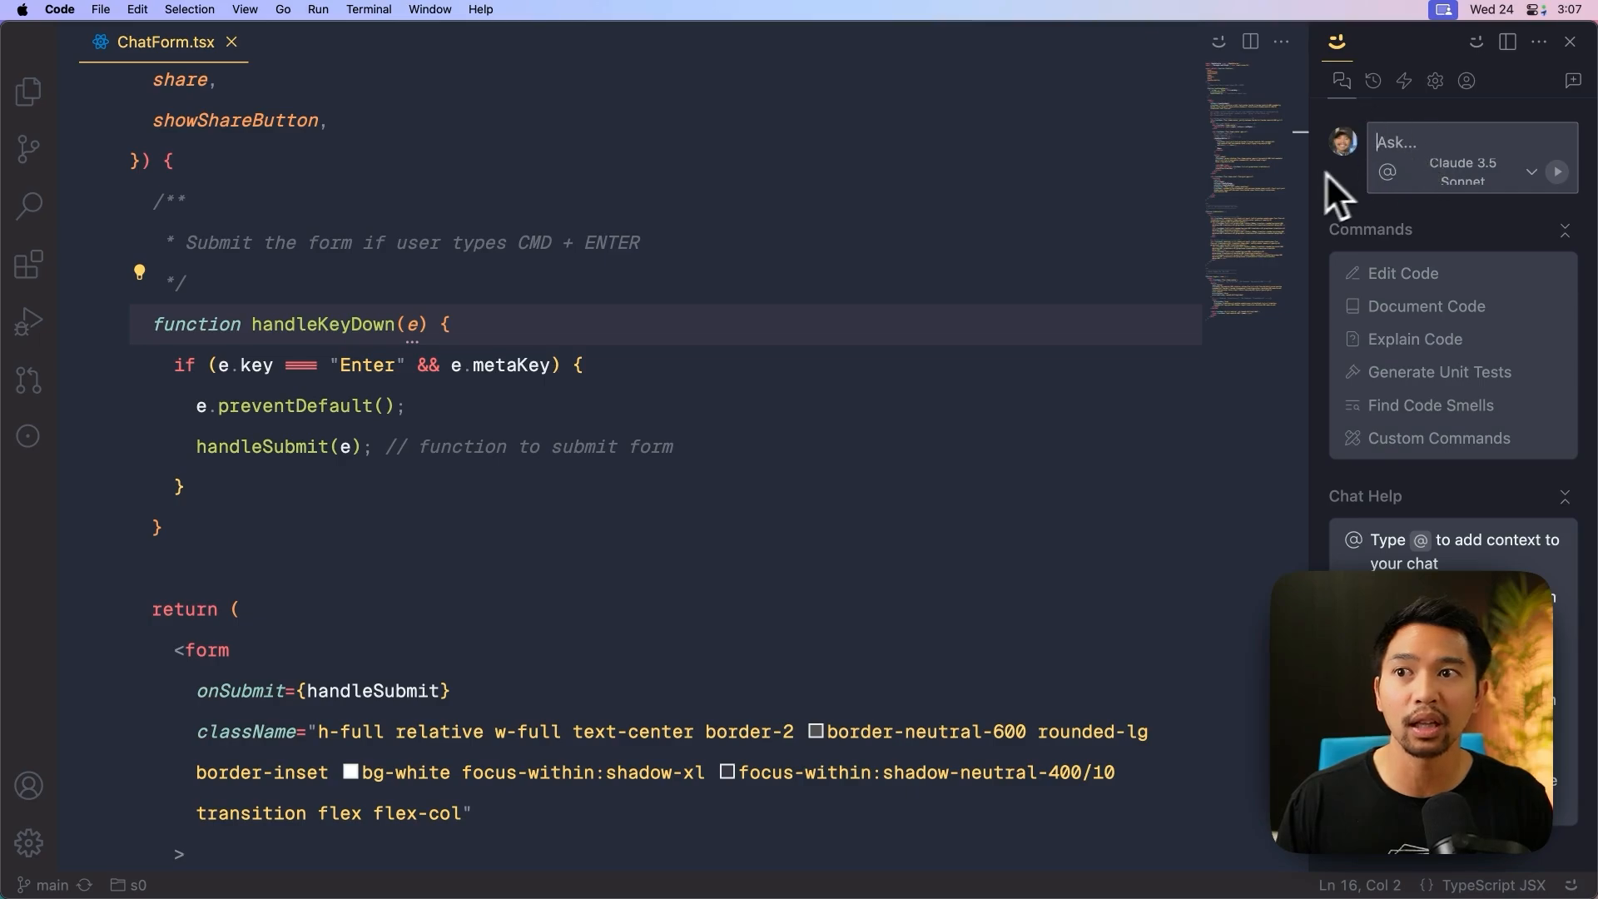
left_click_drag(1303, 171, 1118, 168)
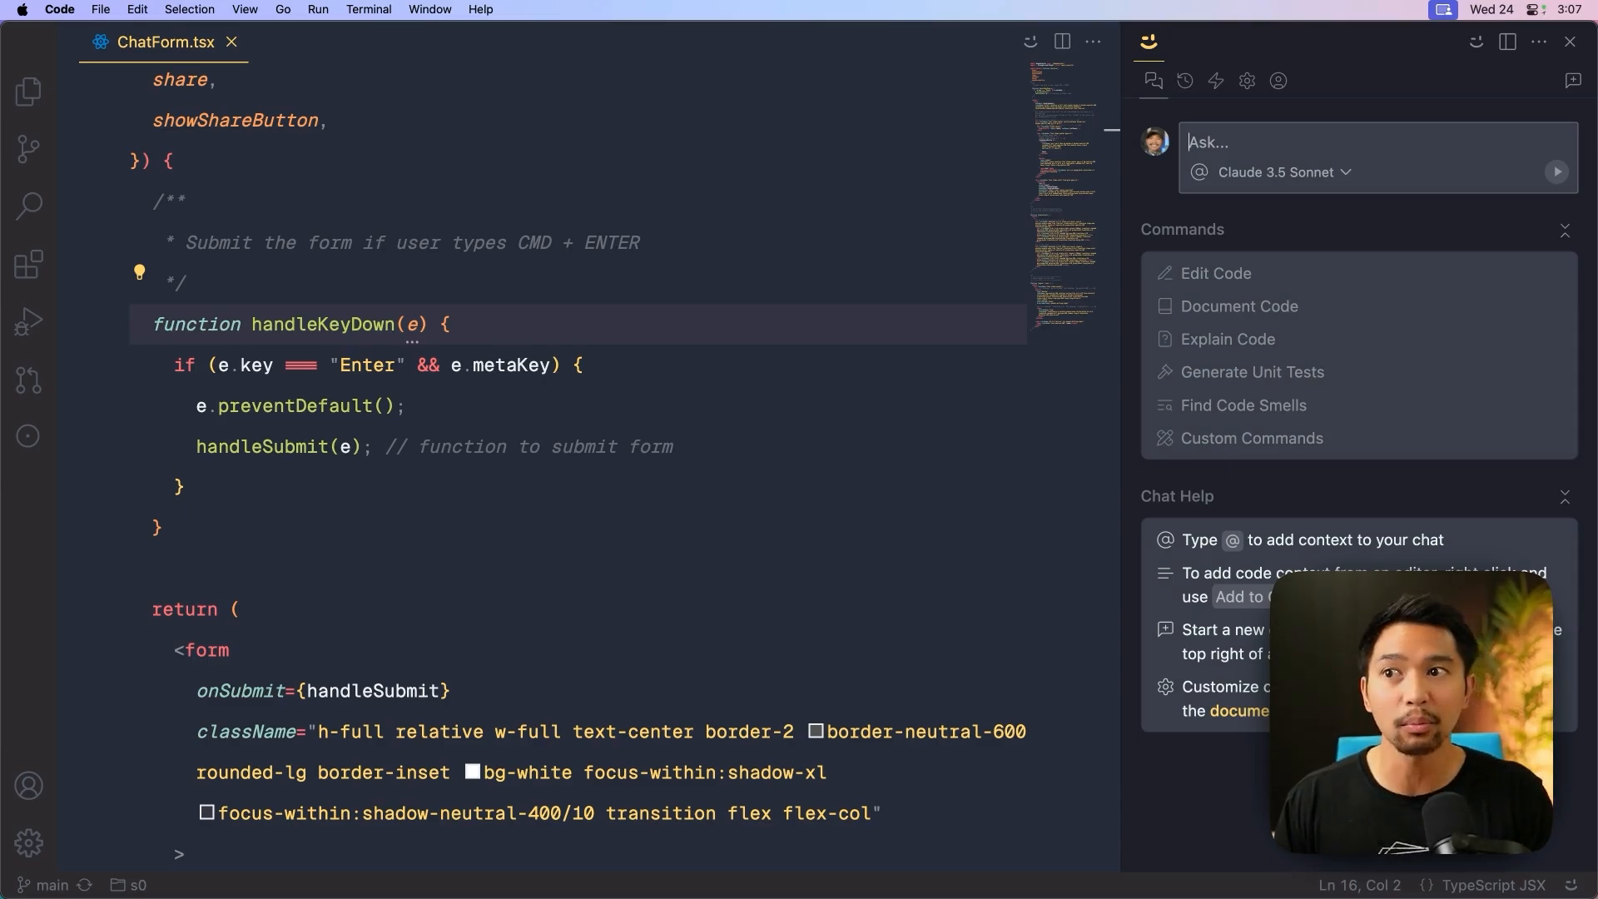
key("super+alt+b")
- Select handleKeyDown (lines 16–21) in ChatForm.tsx and add it to Cody chat with Opt+L
double_click(270, 537)
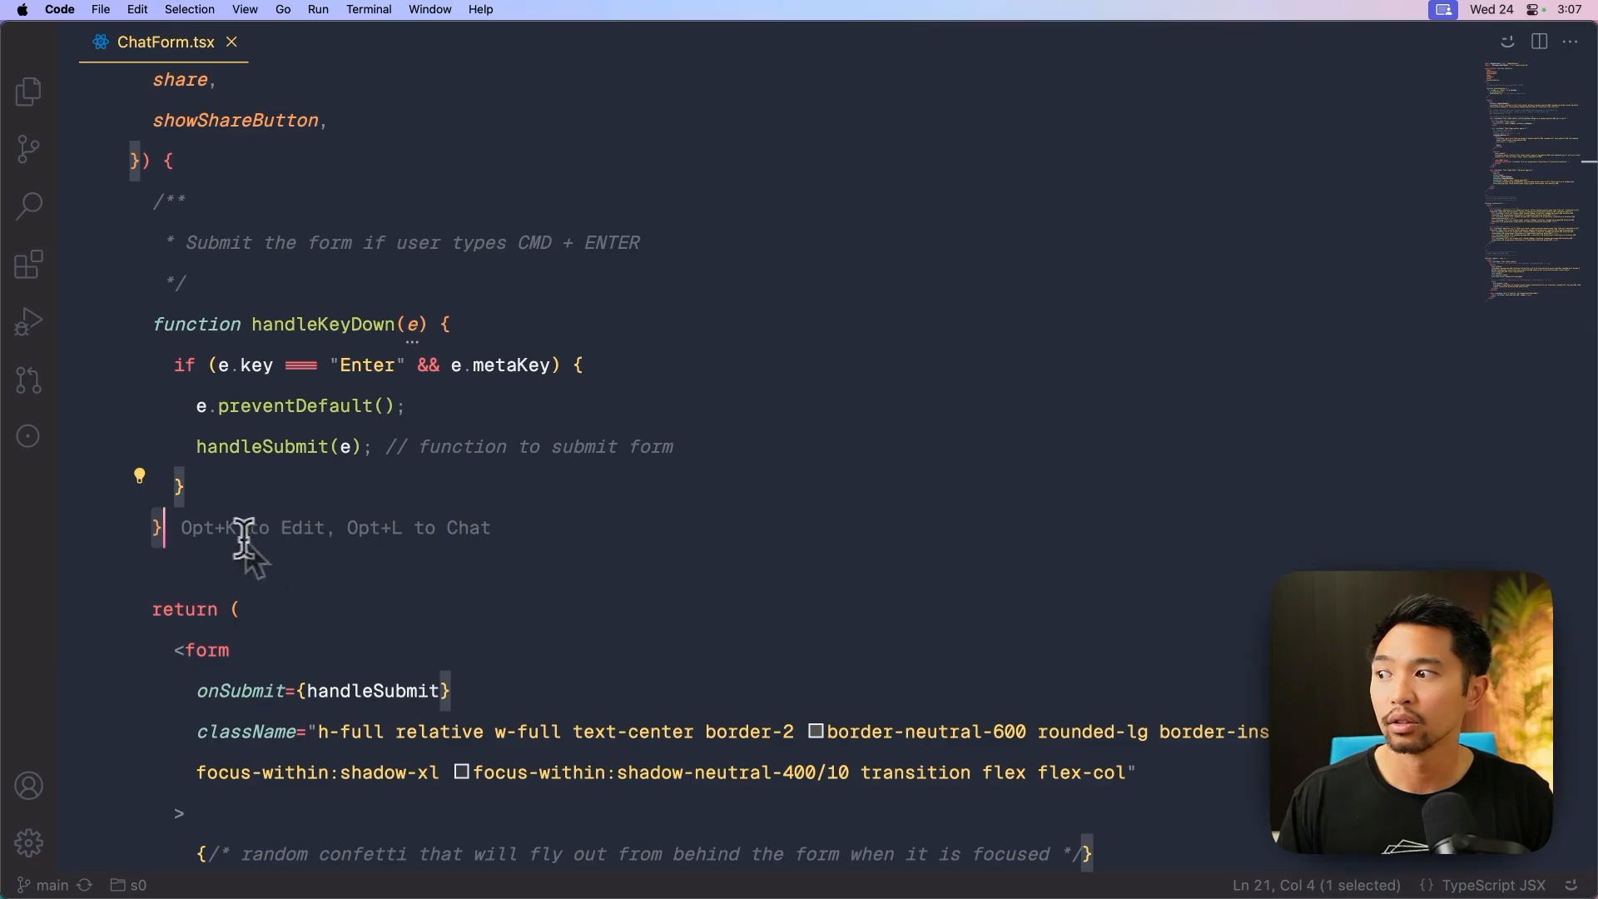
left_click_drag(275, 534, 146, 327)
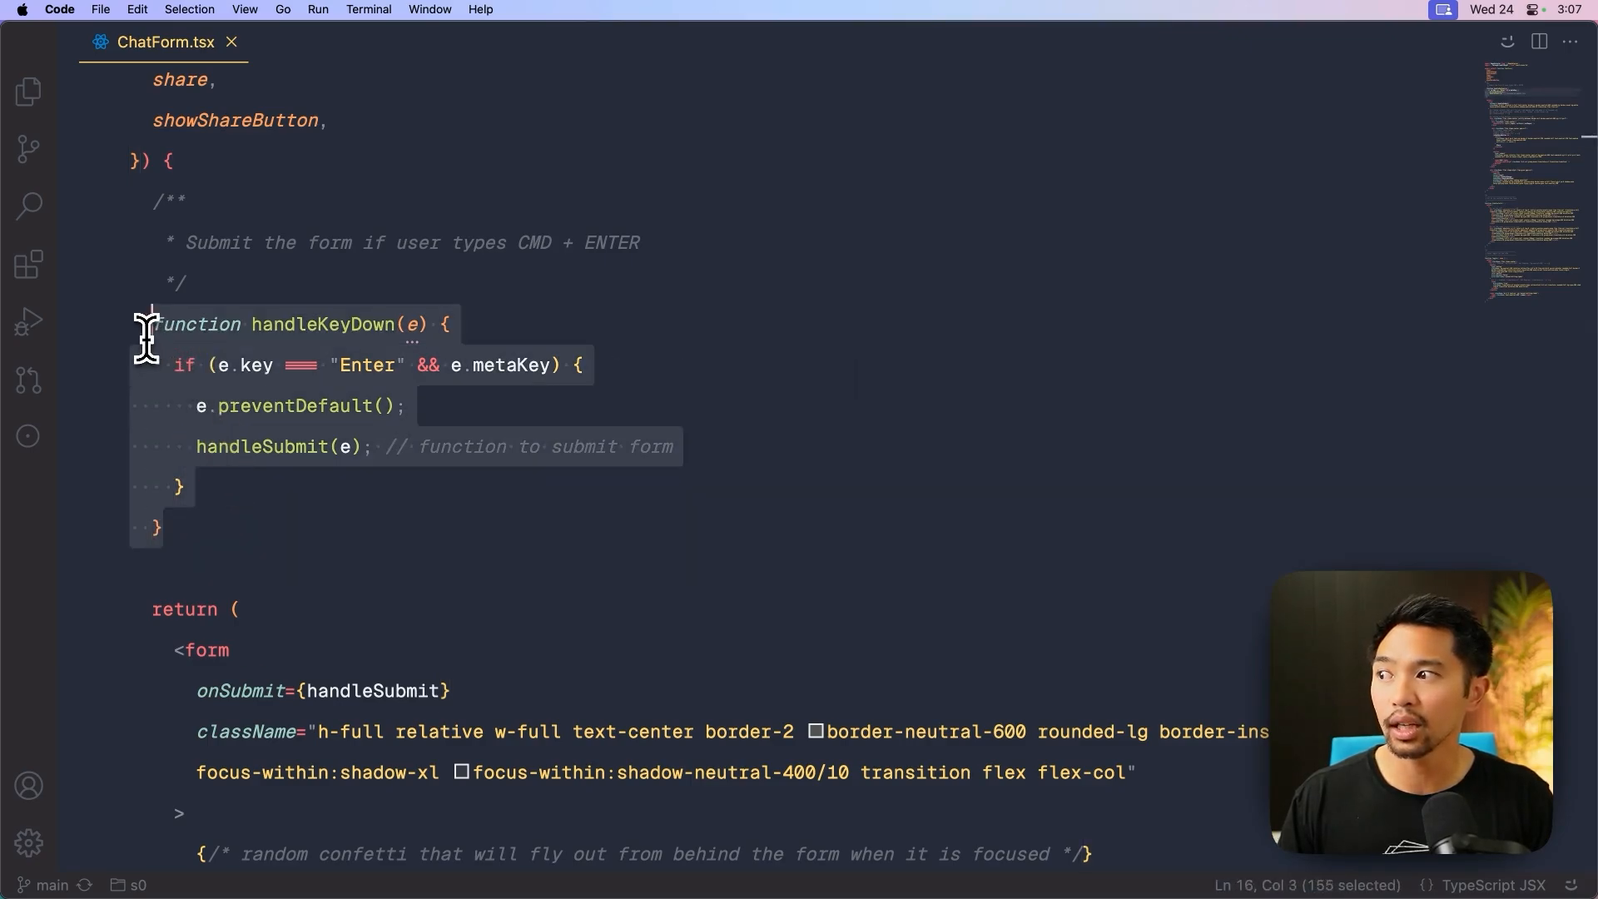
key("alt+l")
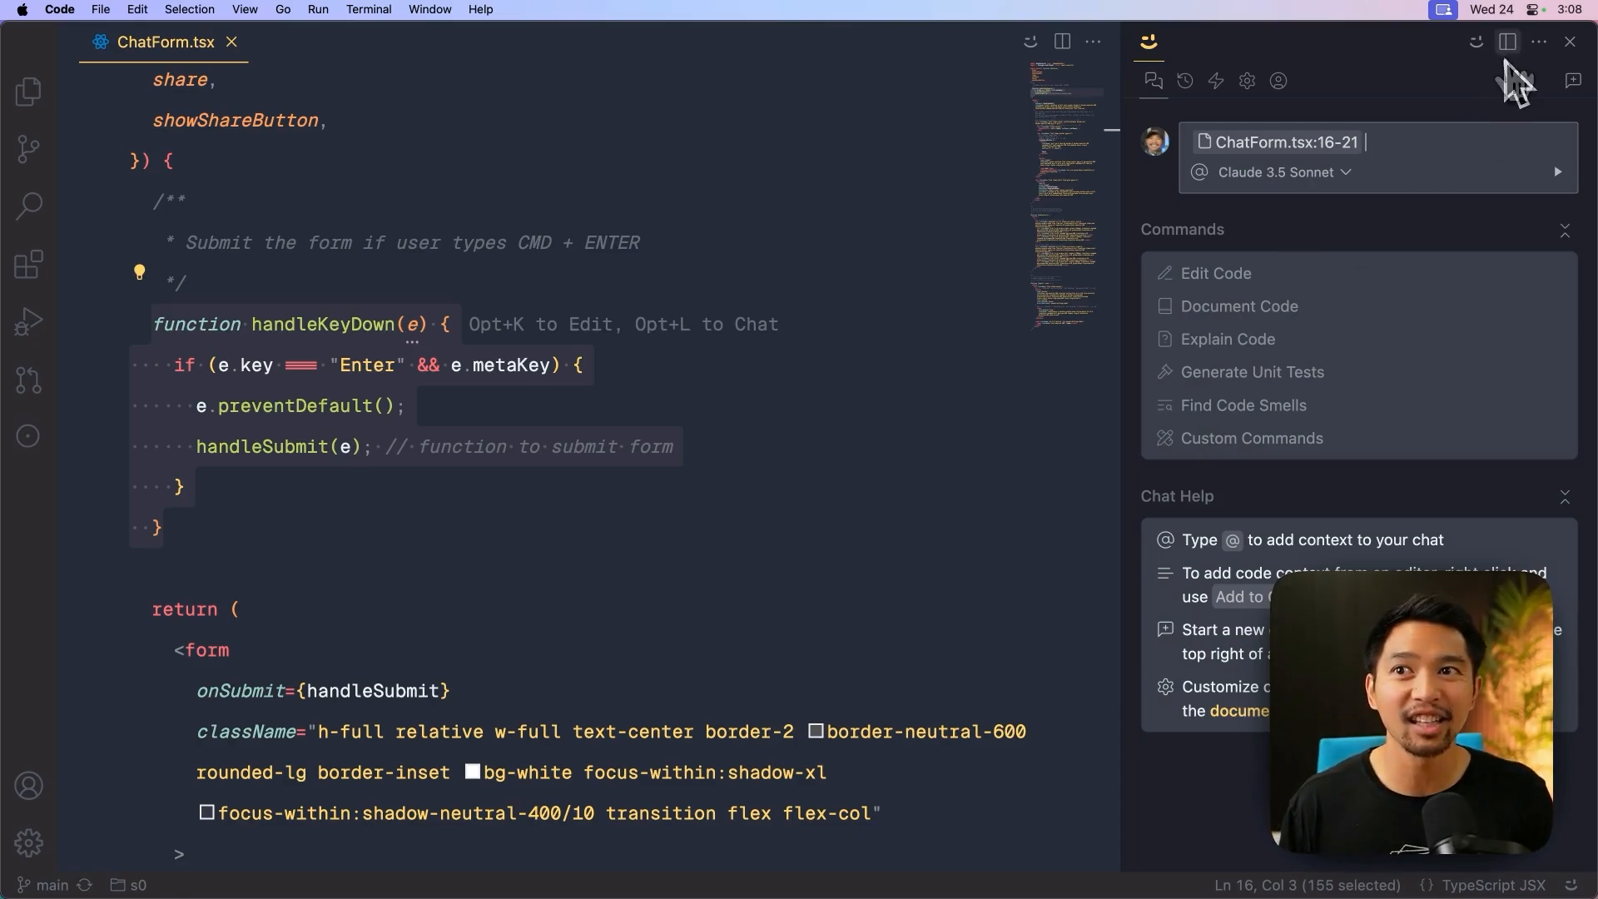
- Open the chat as an editor tab beside ChatForm.tsx and close the secondary sidebar
left_click(1508, 42)
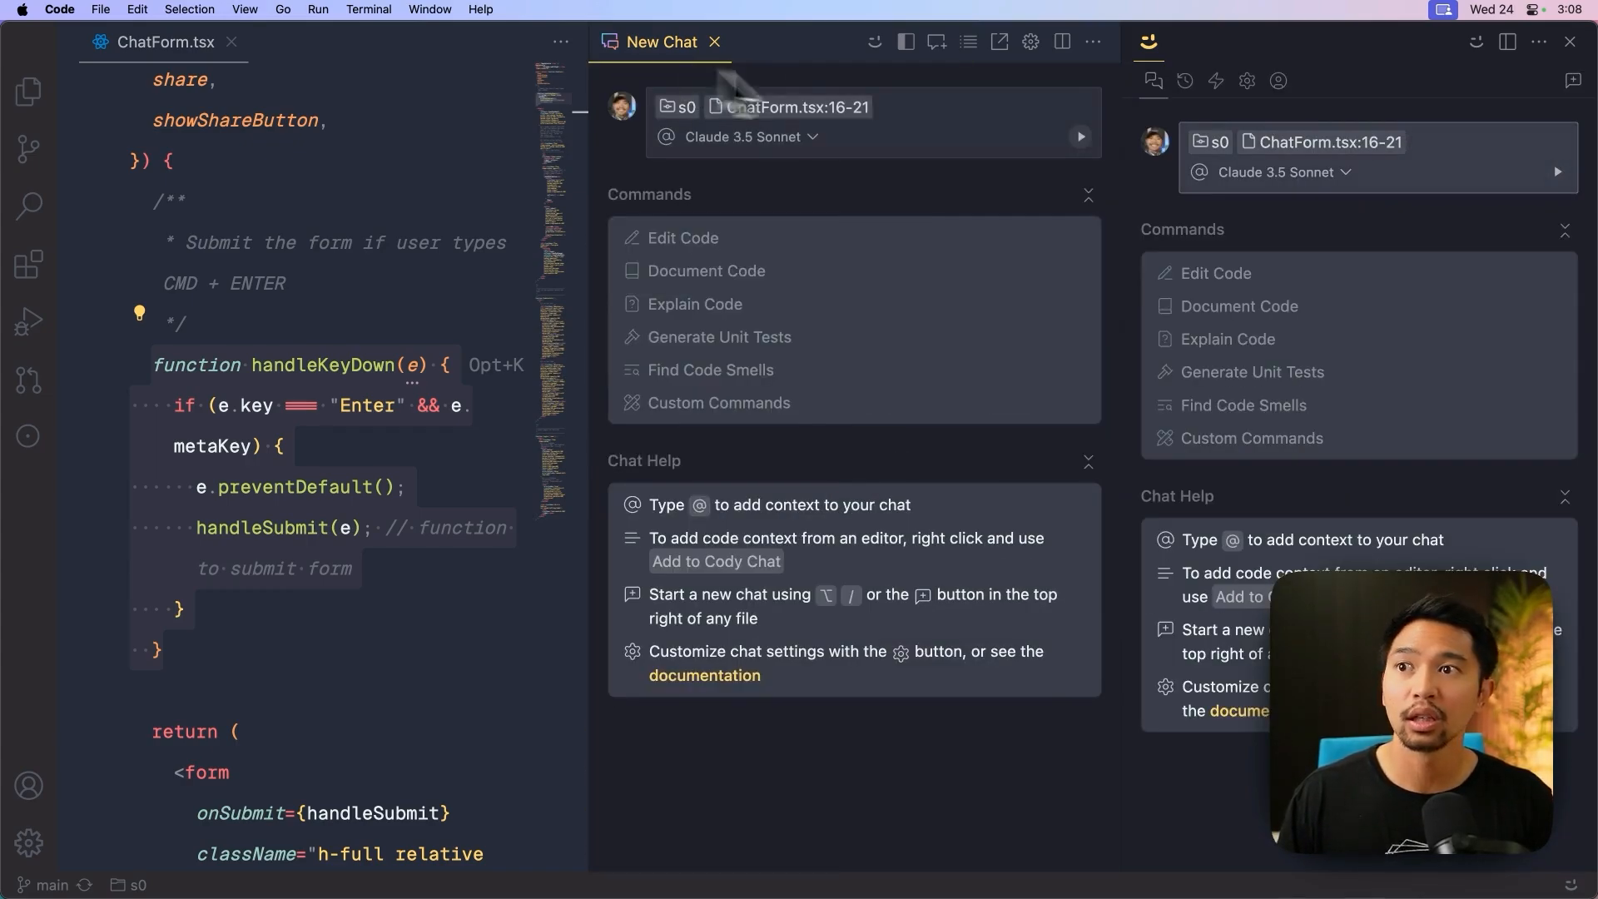
key("super+alt+b")
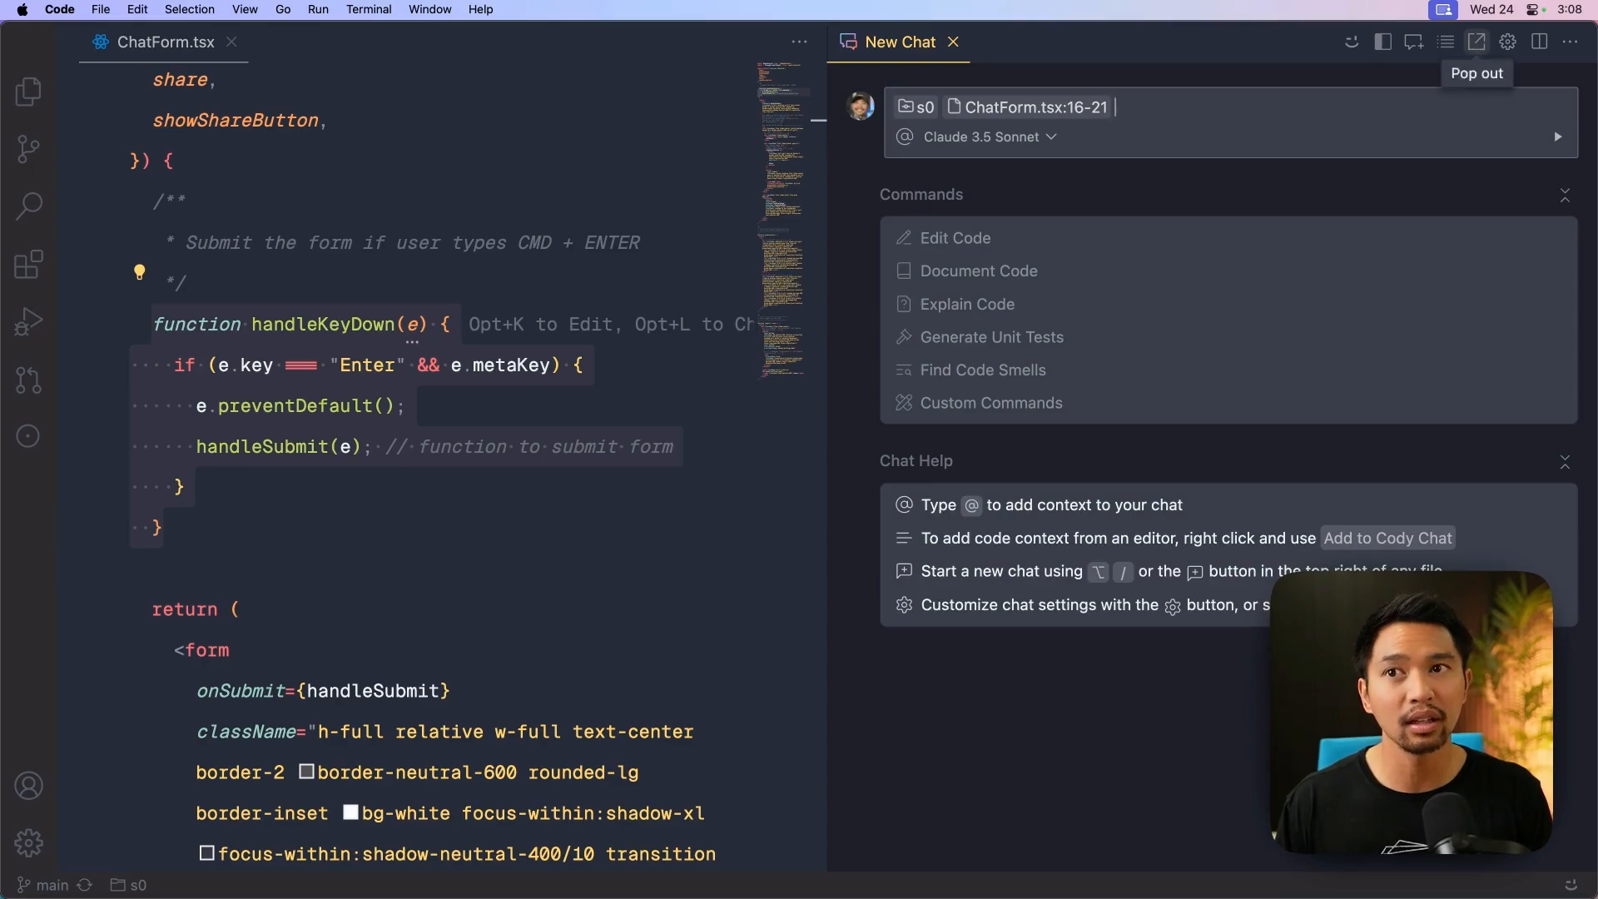
- Pop the chat out into its own window, reposition and enlarge it, then close it
left_click(1477, 41)
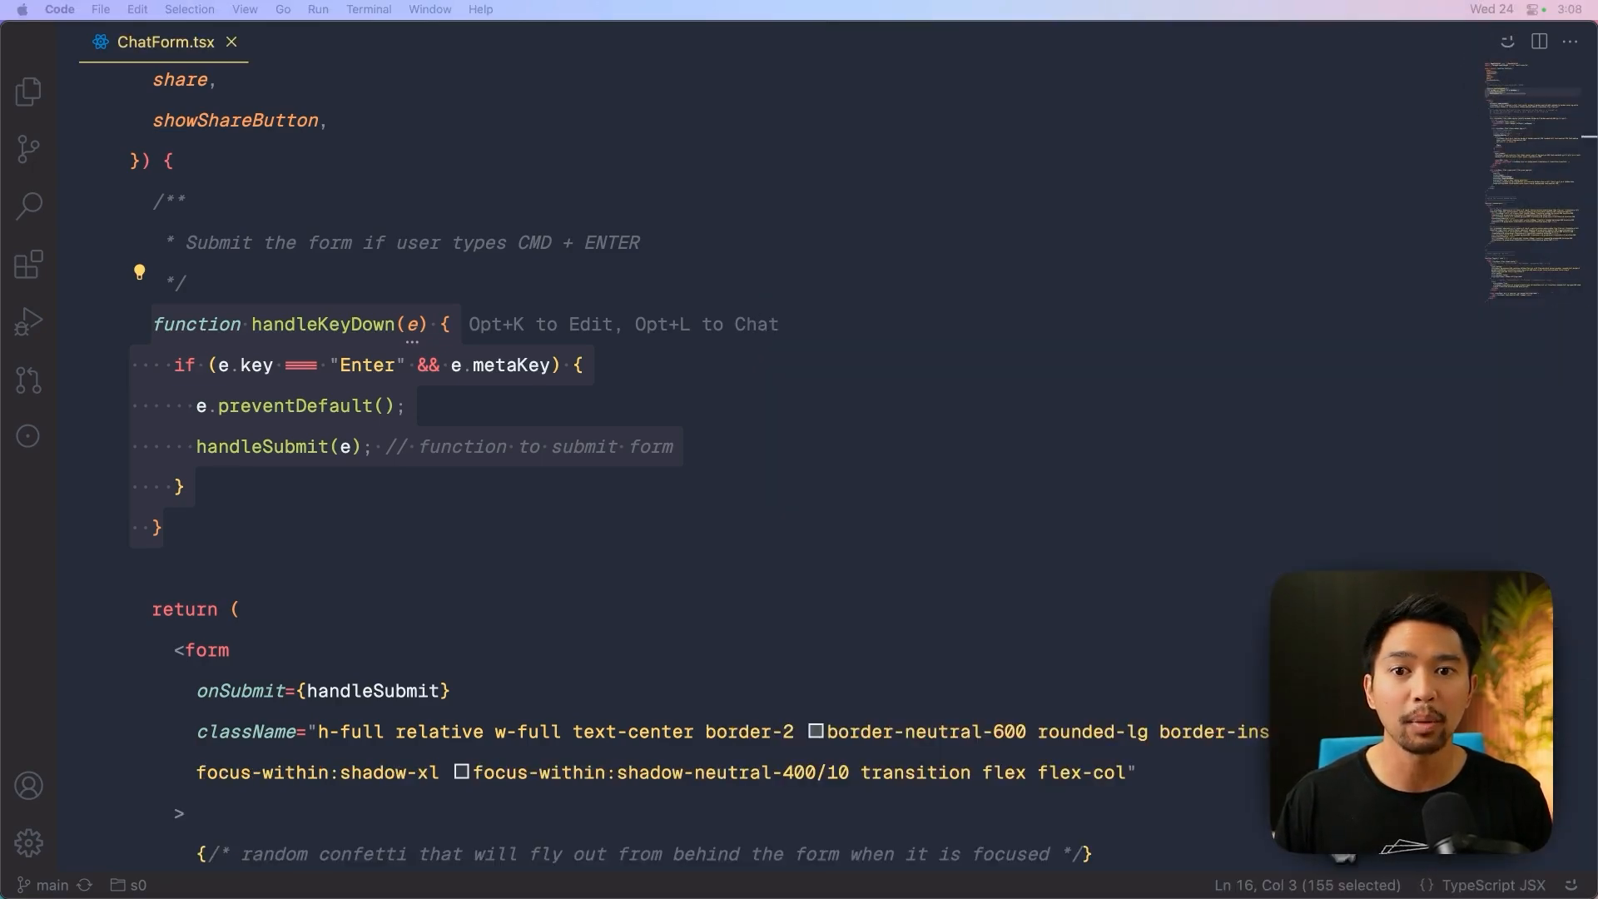
left_click_drag(975, 765, 1048, 125)
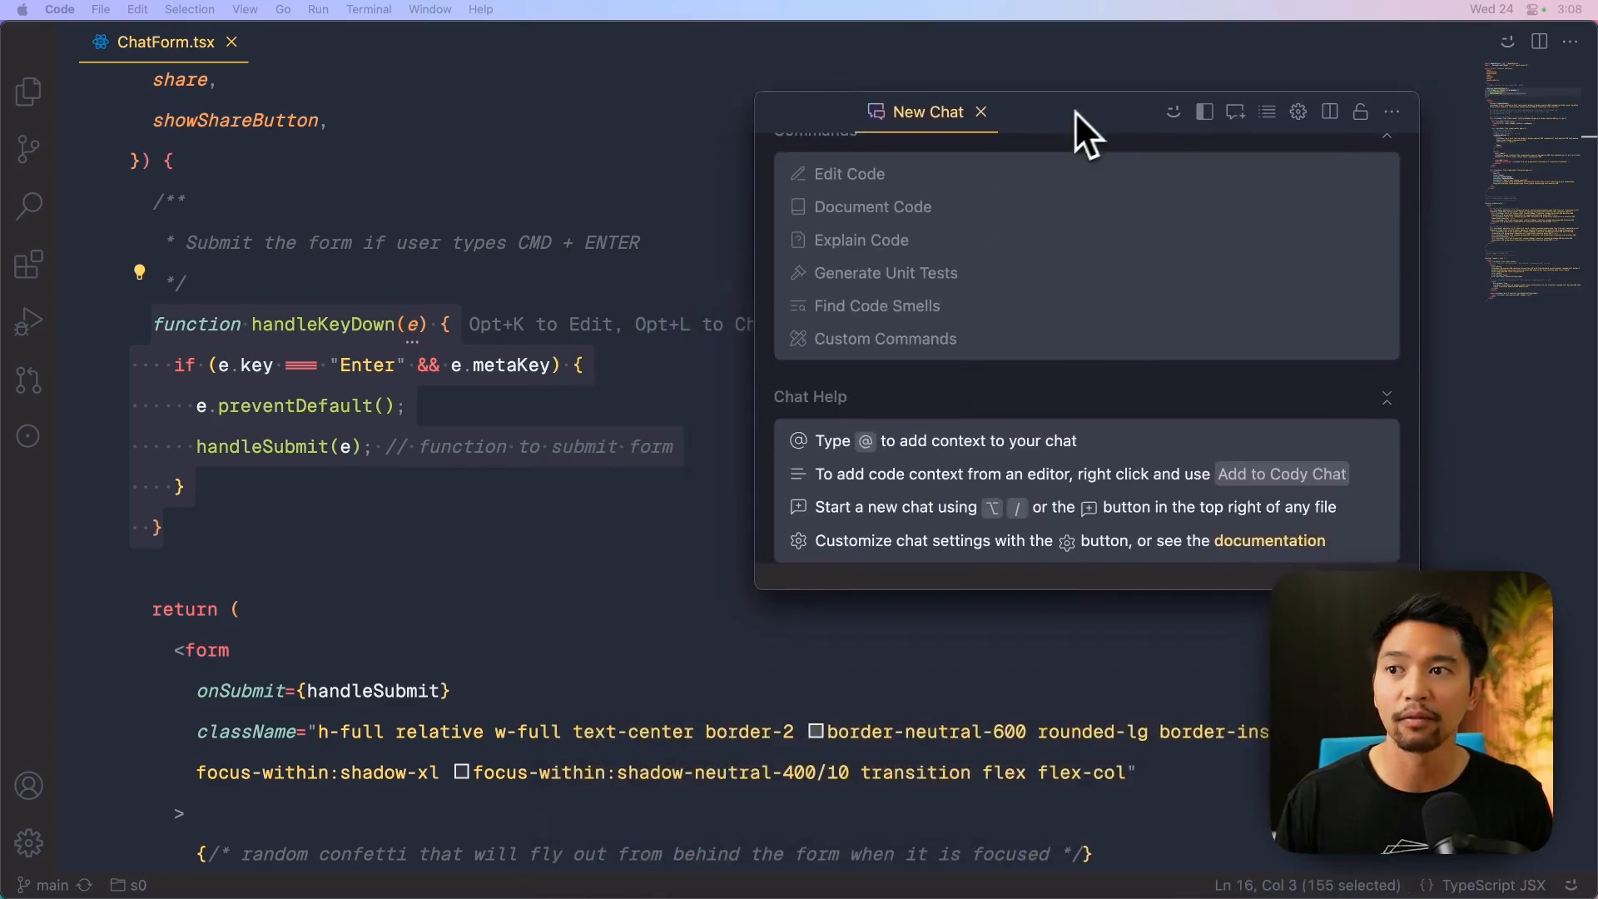
left_click_drag(1380, 597, 1452, 820)
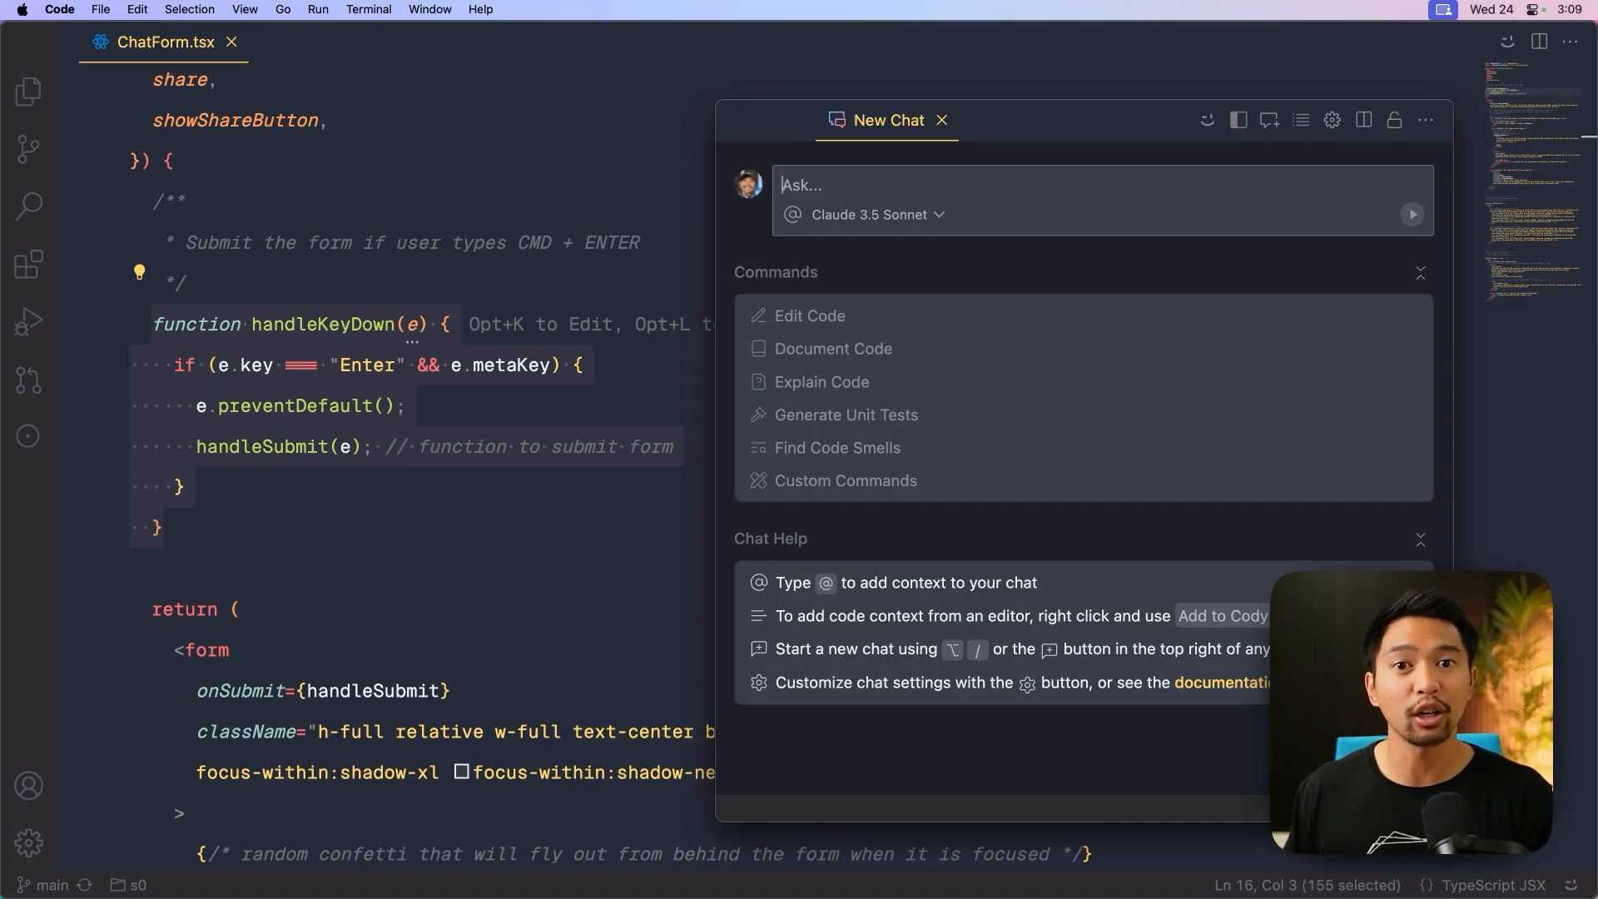
key("Escape")
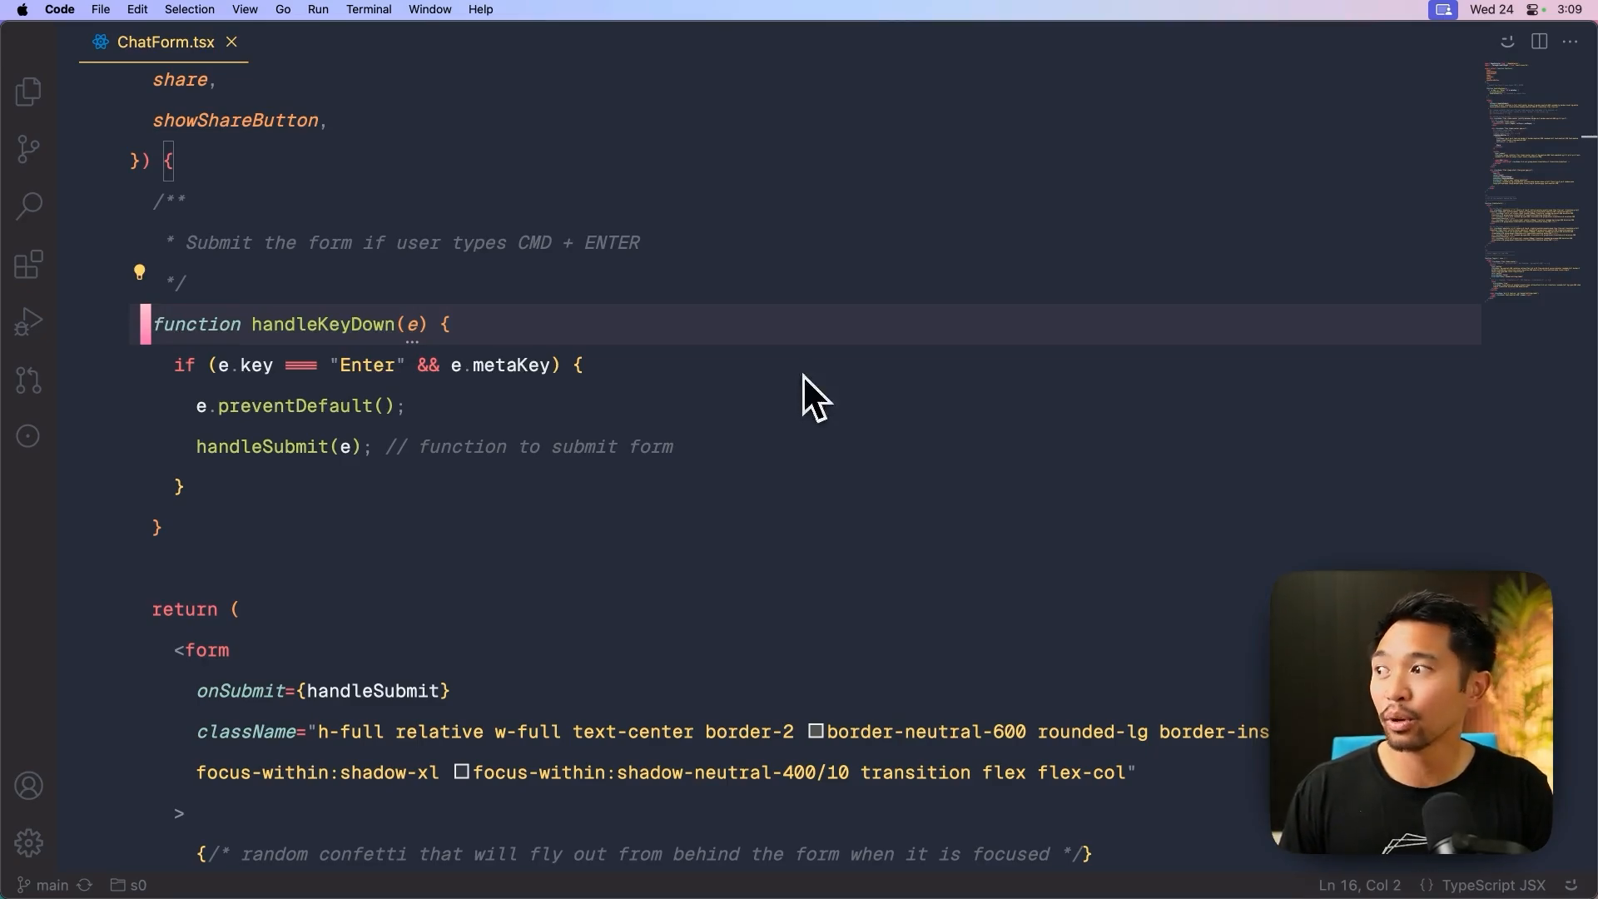
- Reopen sidebar chat on ChatForm.tsx with Opt+L and switch to Cody web chat in the browser
key("alt+l")
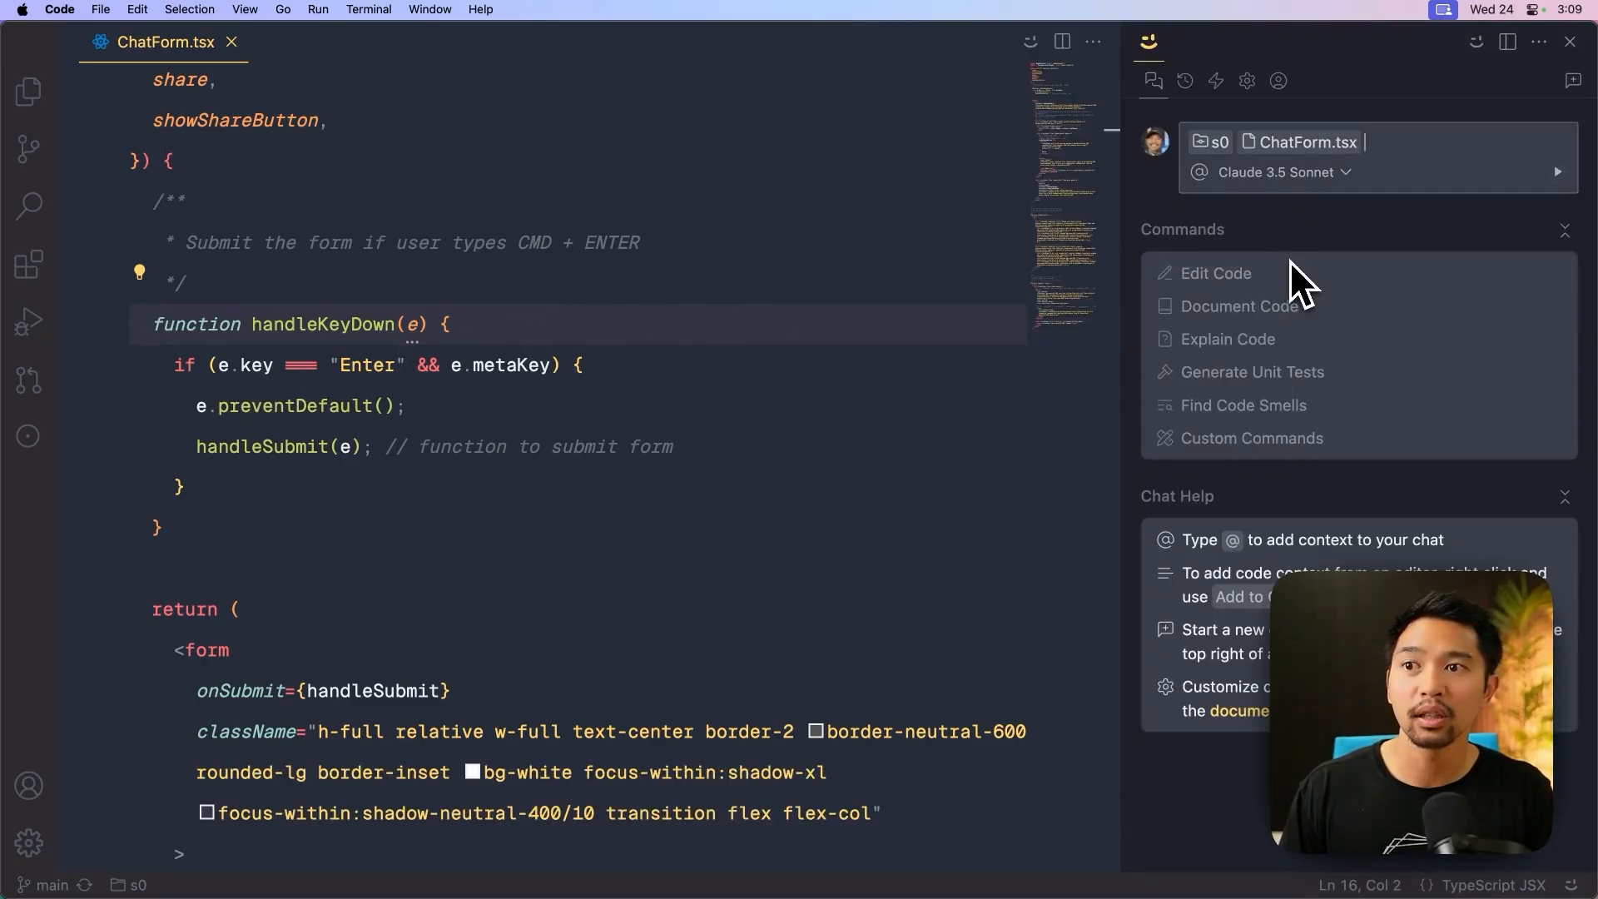
key("super+Tab")
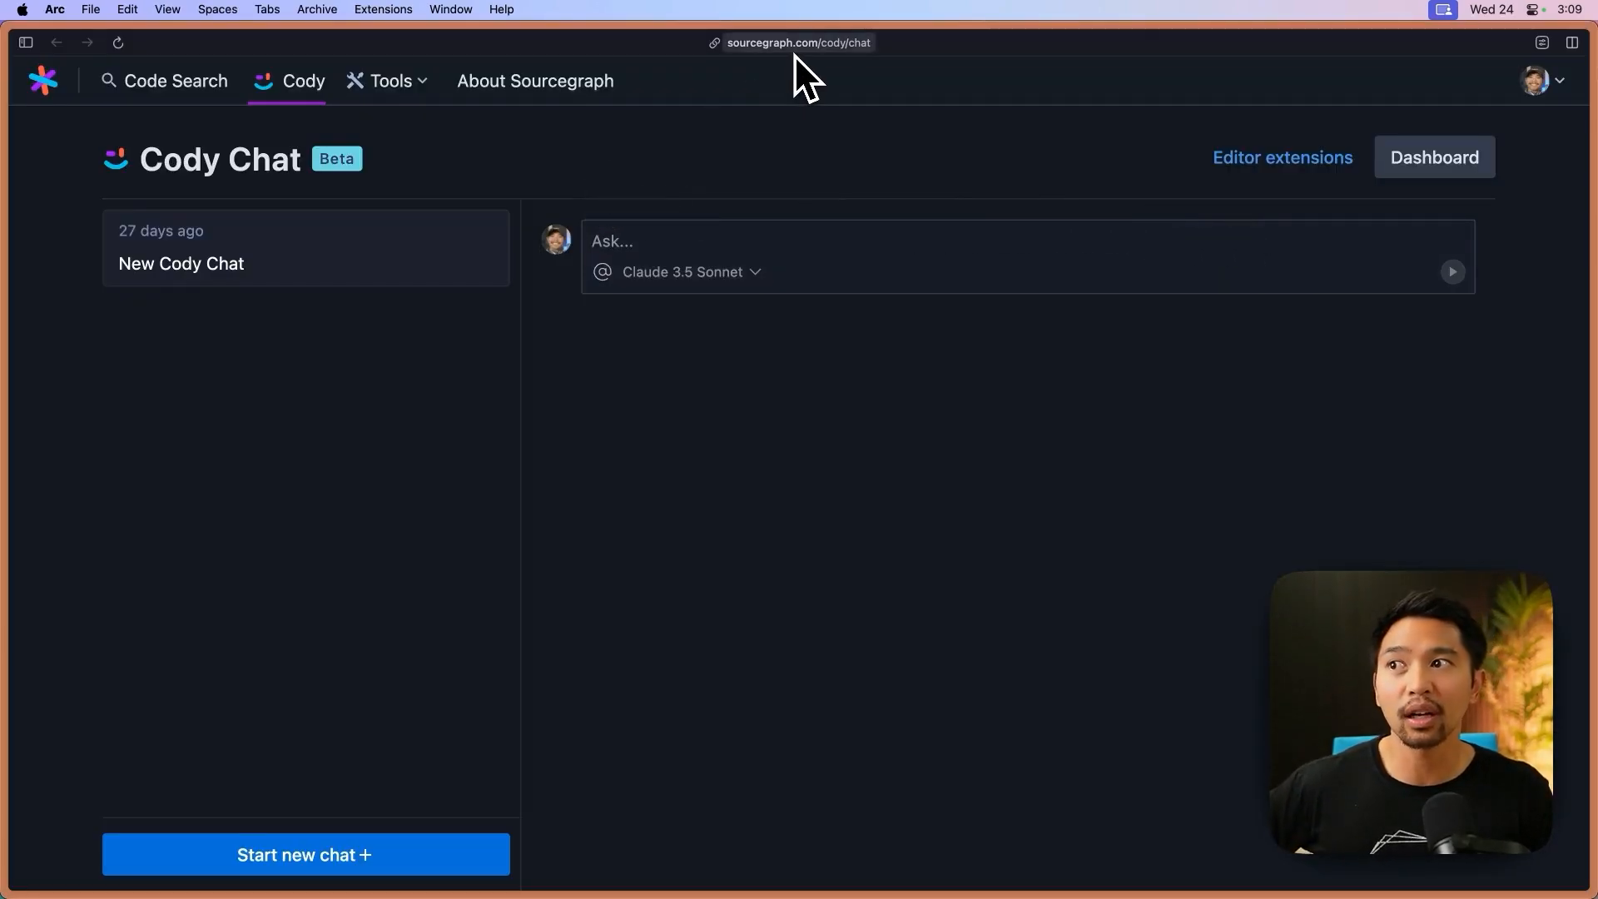
left_click(706, 272)
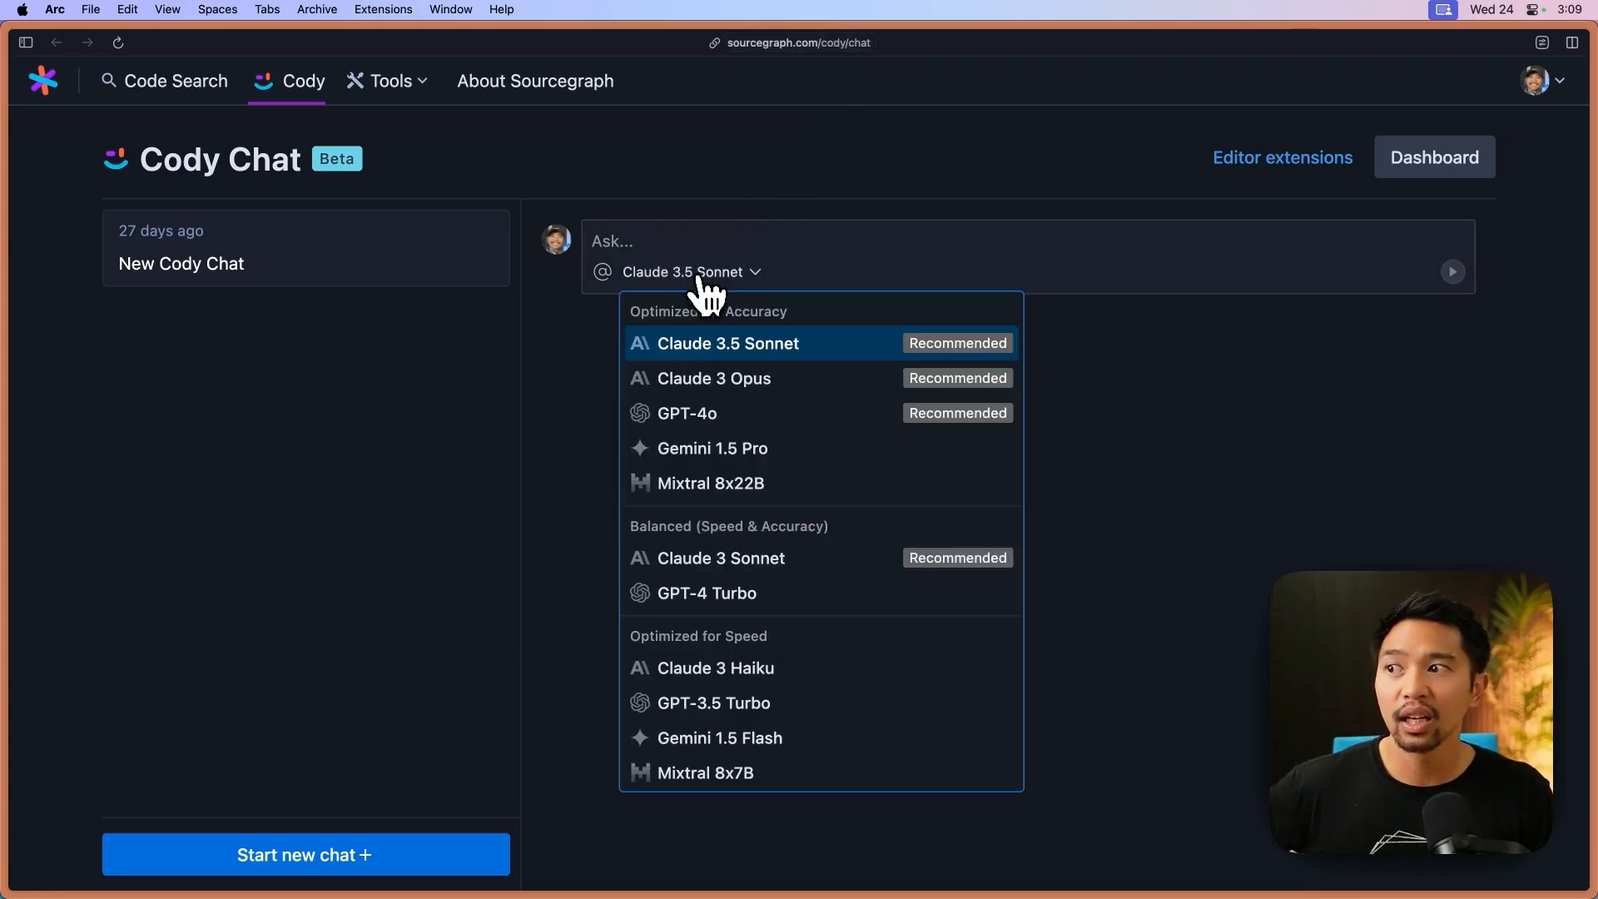
left_click(1135, 361)
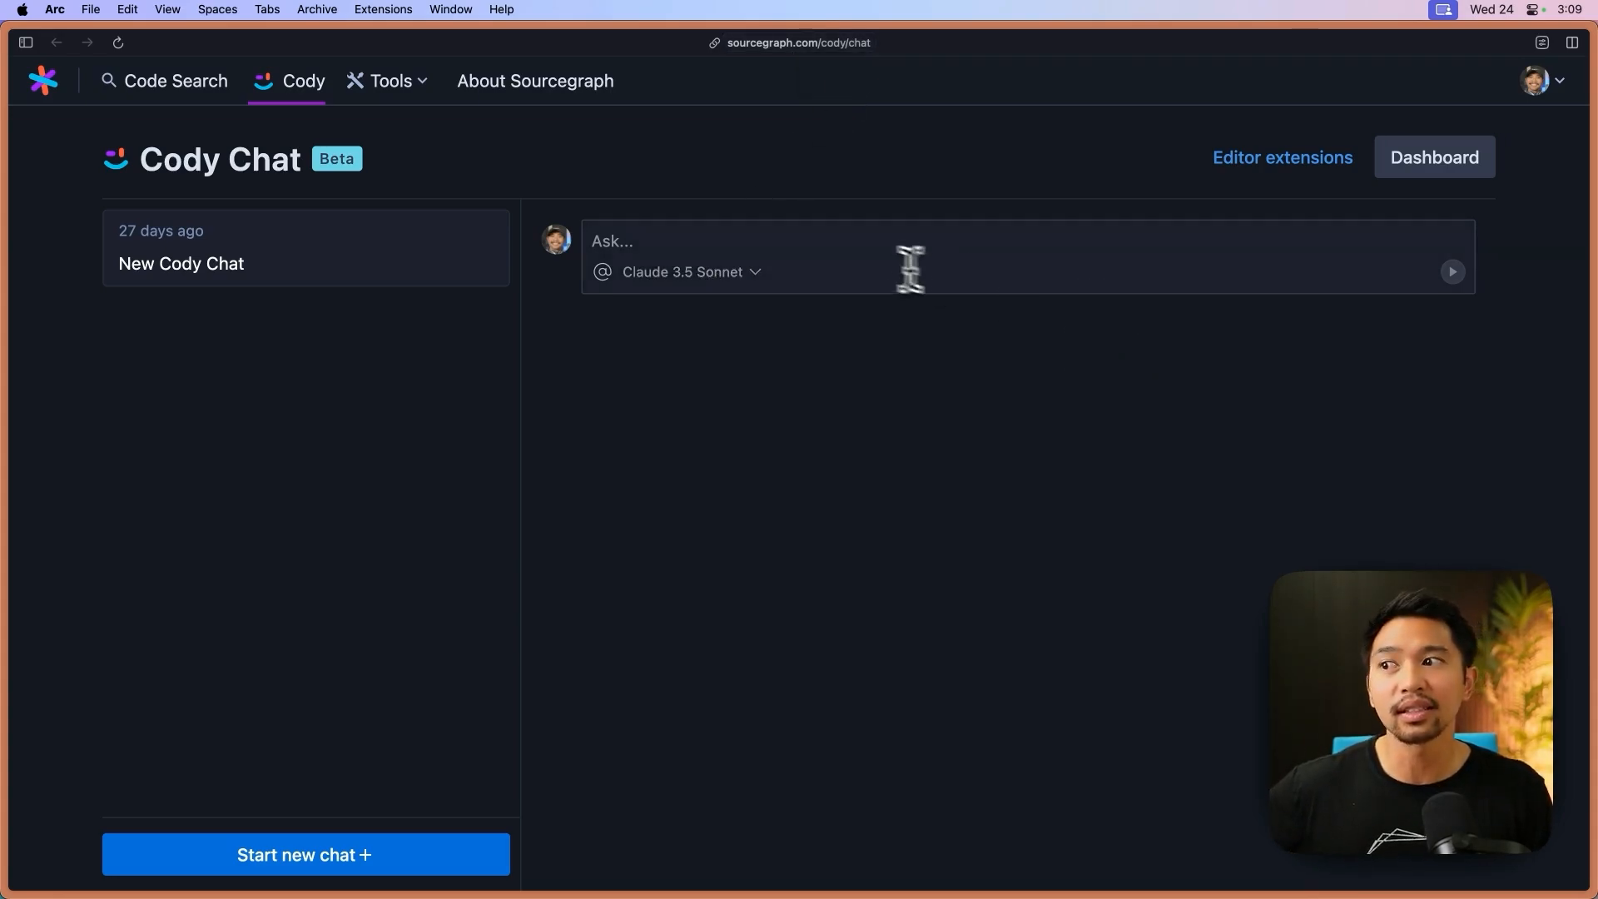
left_click(861, 257)
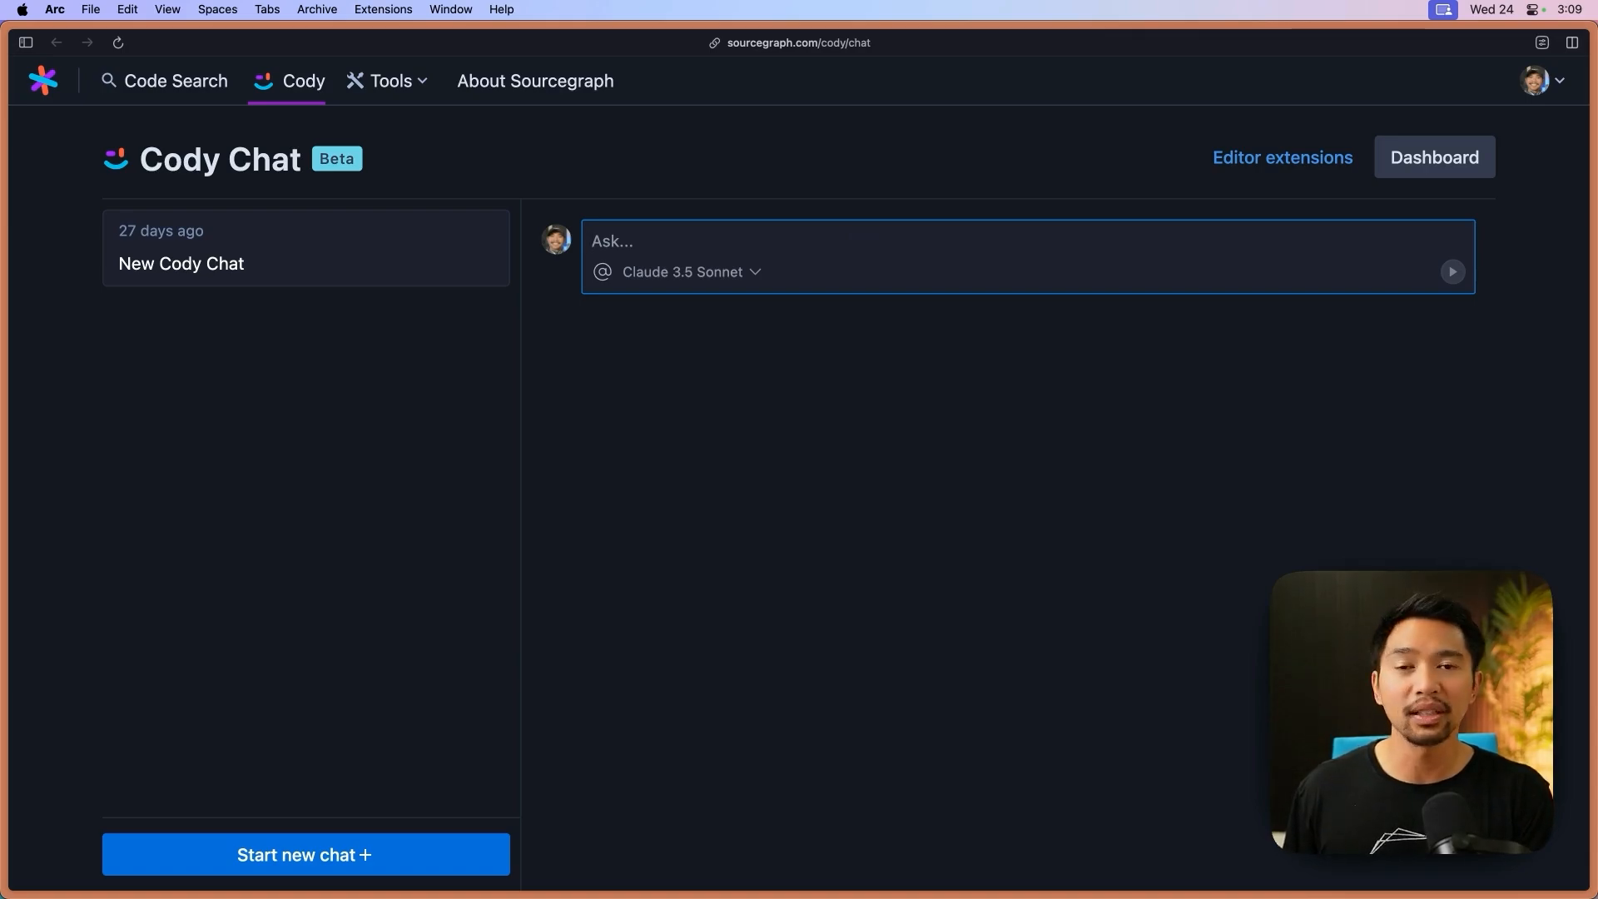